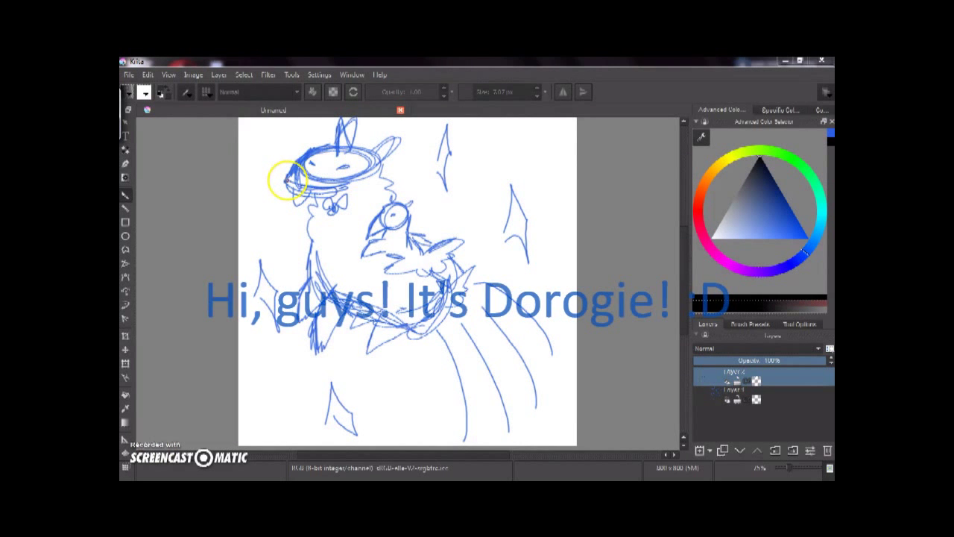
# - Ink the hat's top edge and begin the horn, zooming in then back to 100%
pyautogui.moveTo(287, 179); pyautogui.dragTo(338, 146)
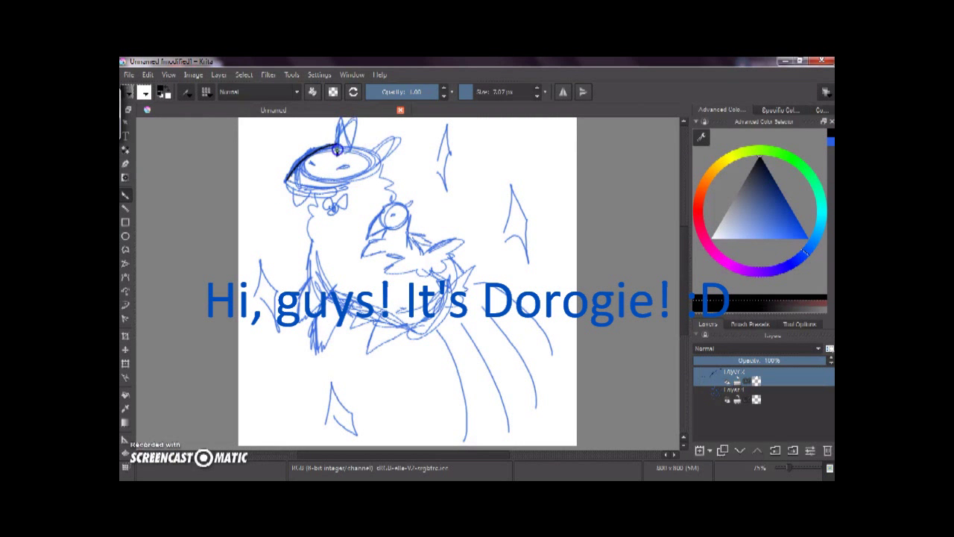
pyautogui.moveTo(340, 121); pyautogui.dragTo(352, 152)
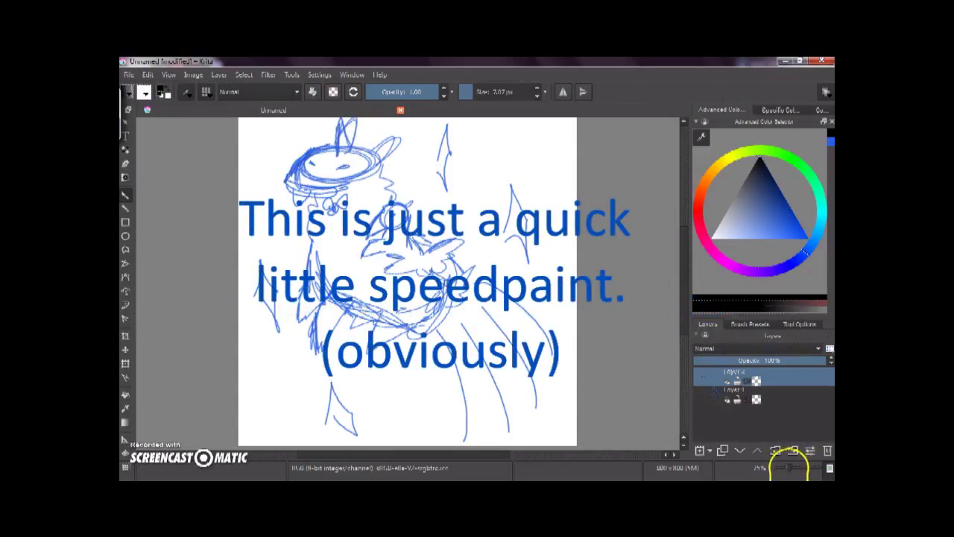
pyautogui.moveTo(793, 466); pyautogui.dragTo(797, 466)
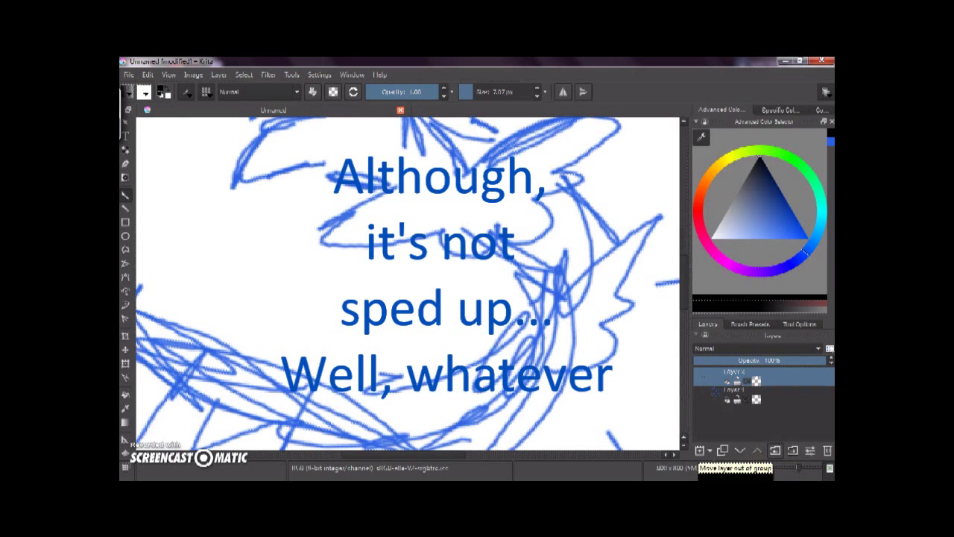
pyautogui.moveTo(797, 467); pyautogui.dragTo(790, 468)
pyautogui.moveTo(686, 304); pyautogui.dragTo(685, 286)
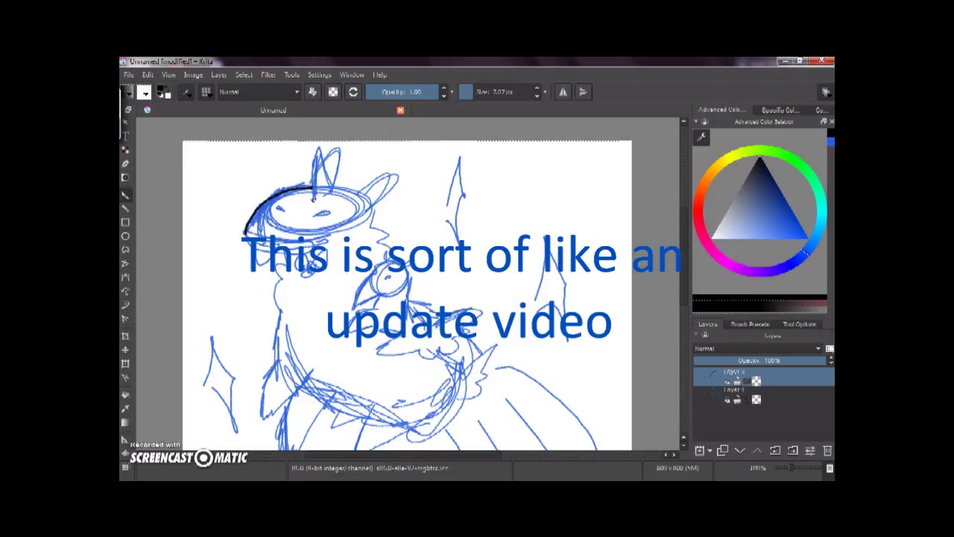
# - Ink the horn cone, the hat's base and left edge, and a curl from the right ear
pyautogui.moveTo(317, 153)
pyautogui.mouseDown()
pyautogui.moveTo(337, 192)
pyautogui.moveTo(325, 163)
pyautogui.moveTo(343, 154)
pyautogui.mouseUp()
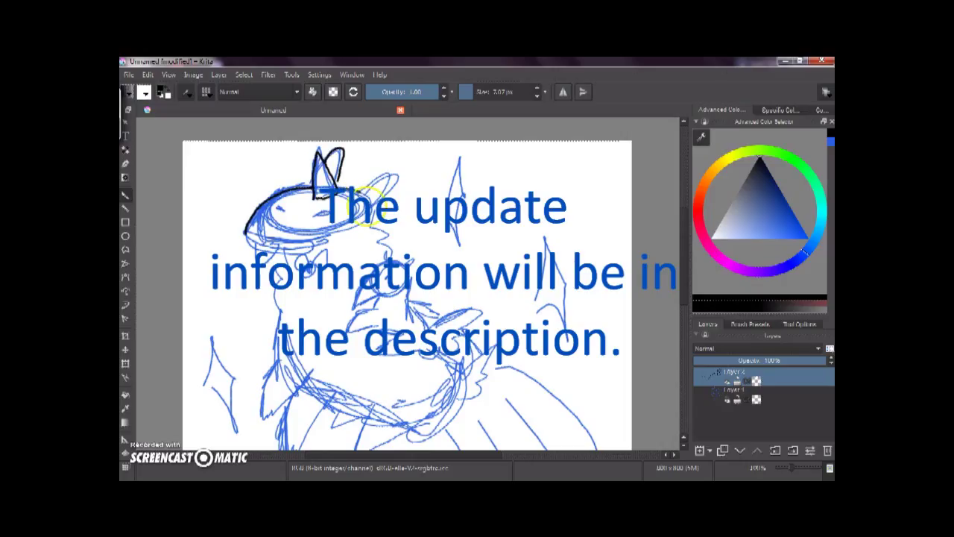
pyautogui.moveTo(334, 193); pyautogui.dragTo(395, 189)
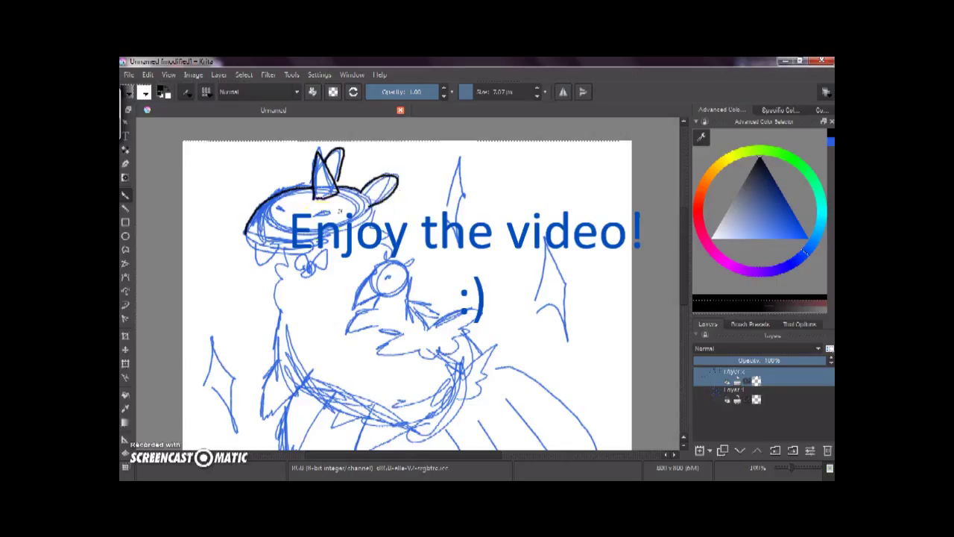
pyautogui.moveTo(261, 215); pyautogui.dragTo(247, 238)
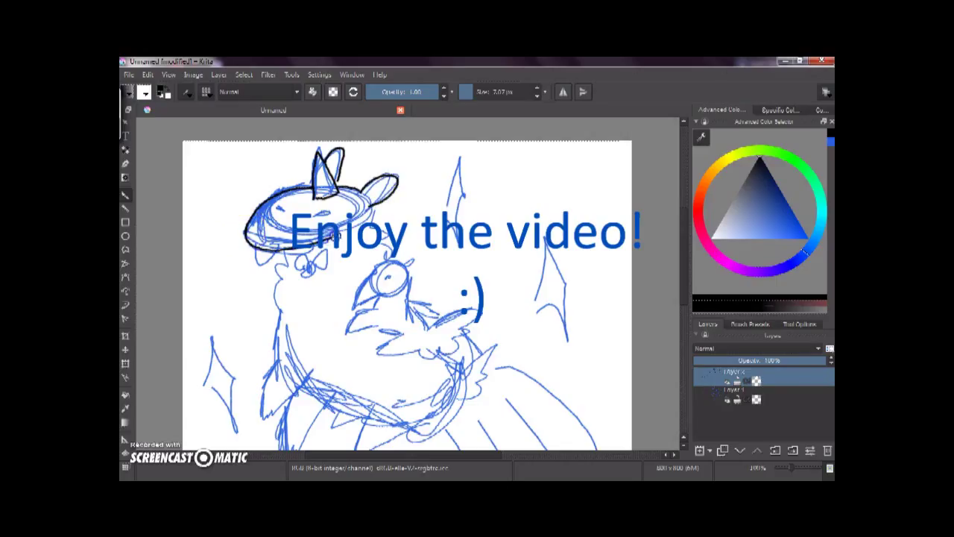
pyautogui.moveTo(371, 209); pyautogui.dragTo(387, 255)
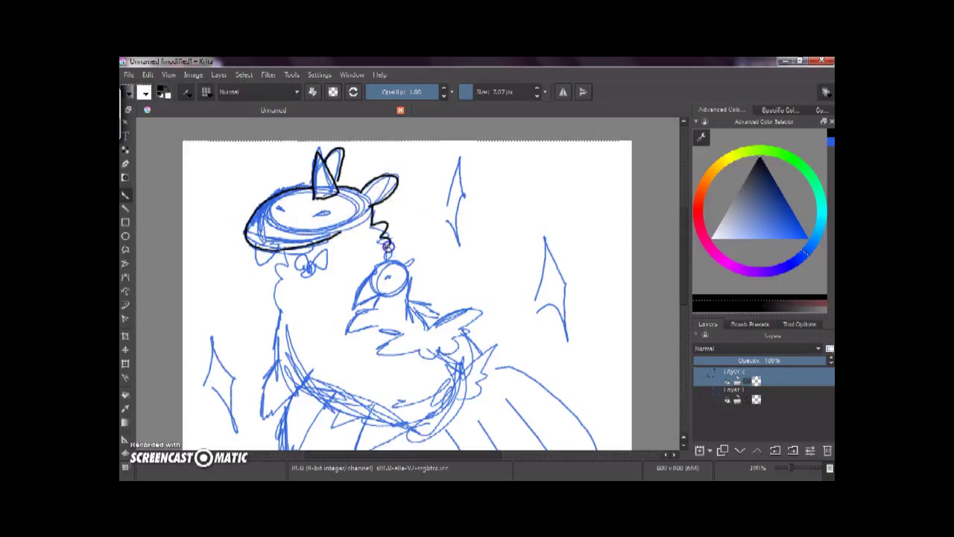
# - Ink the llama's curly fur sides and the bird's tufted head, beak, wing and body
pyautogui.moveTo(269, 291); pyautogui.dragTo(276, 328)
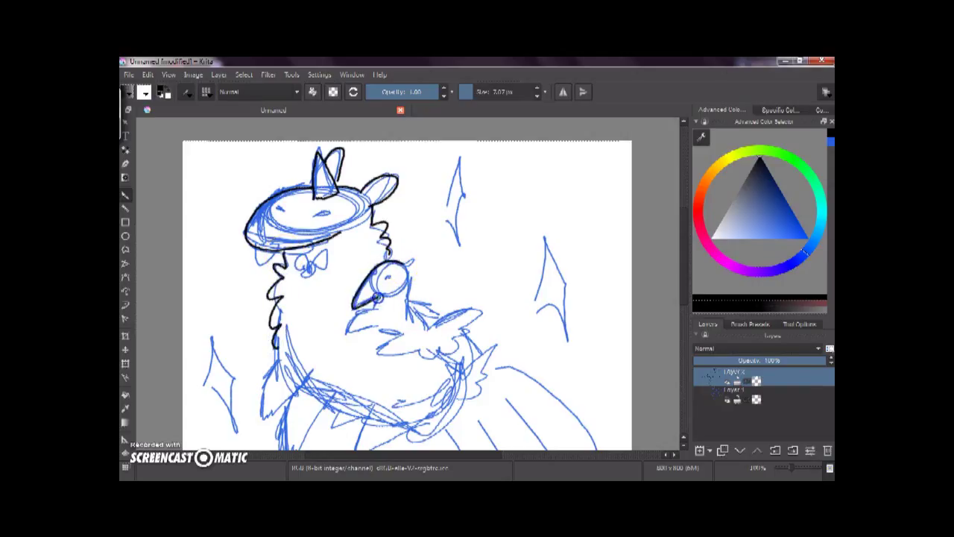
pyautogui.moveTo(384, 267); pyautogui.dragTo(412, 261)
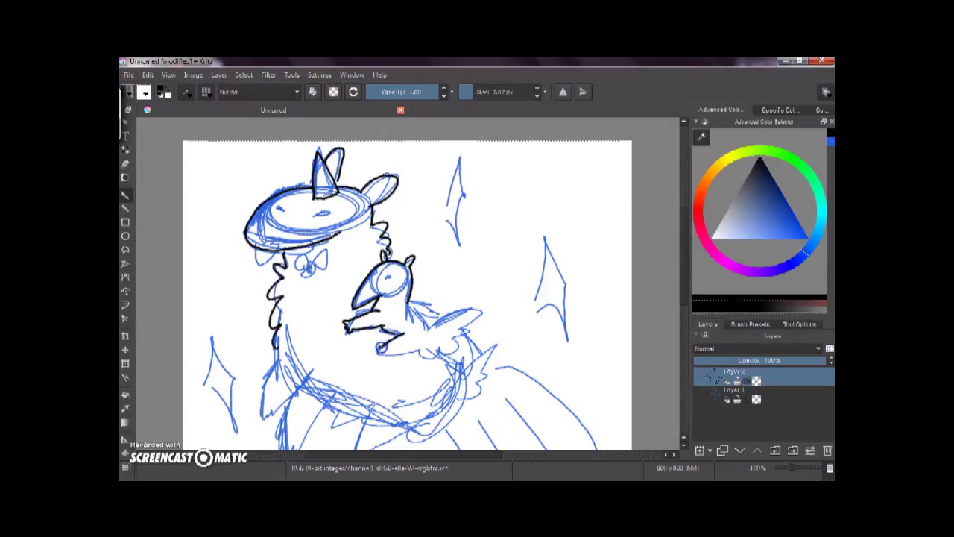
pyautogui.moveTo(403, 352)
pyautogui.mouseDown()
pyautogui.moveTo(422, 348)
pyautogui.moveTo(450, 296)
pyautogui.moveTo(472, 284)
pyautogui.mouseUp()
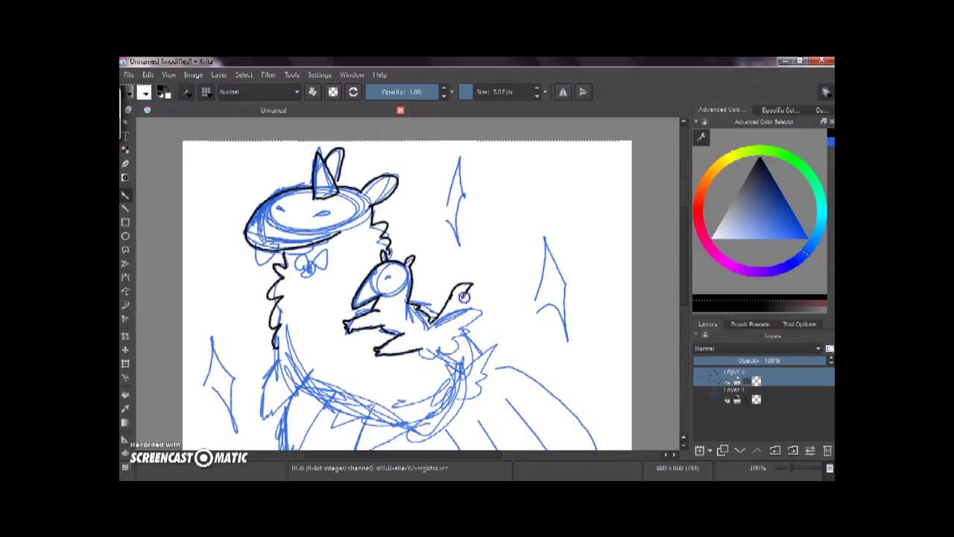
pyautogui.moveTo(422, 348)
pyautogui.mouseDown()
pyautogui.moveTo(461, 344)
pyautogui.moveTo(455, 337)
pyautogui.moveTo(474, 369)
pyautogui.mouseUp()
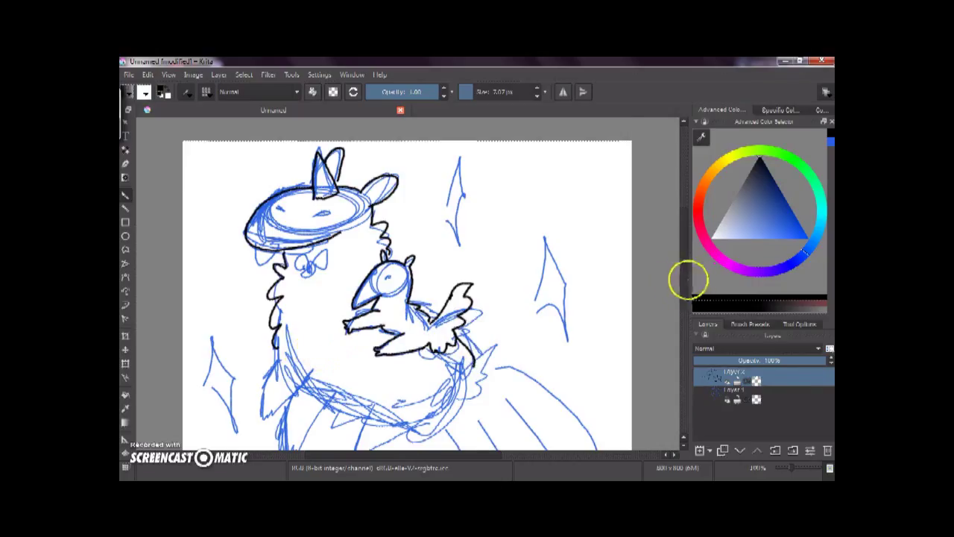
pyautogui.moveTo(681, 276); pyautogui.dragTo(687, 299)
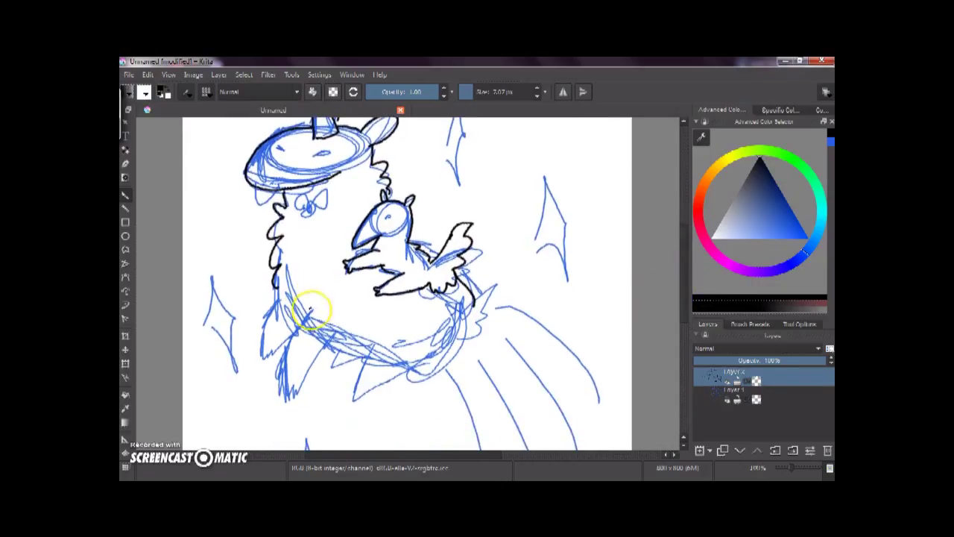
# - Ink the llama's lower body, front leg, second leg and hoof, redrawing a misdrawn leg stroke
pyautogui.moveTo(297, 330); pyautogui.dragTo(314, 305)
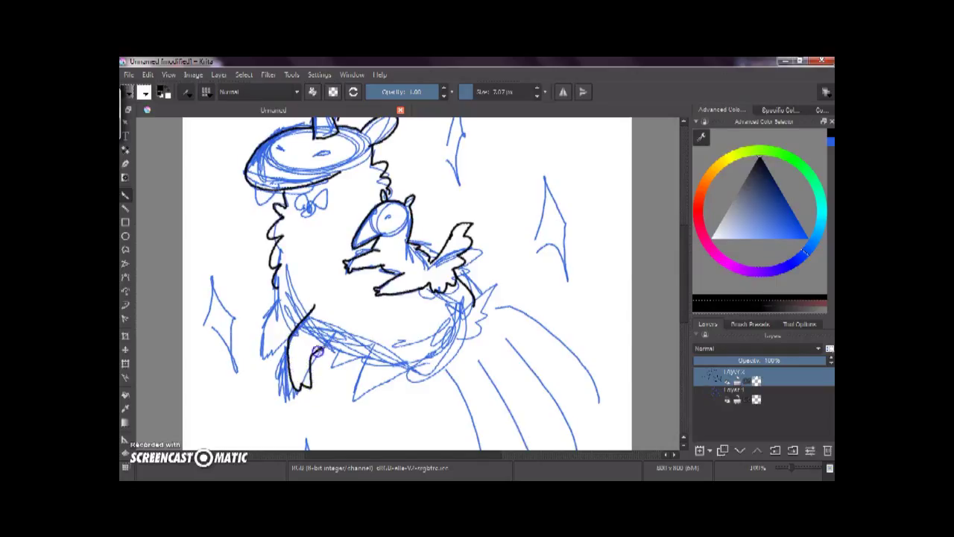
pyautogui.moveTo(278, 274)
pyautogui.mouseDown()
pyautogui.moveTo(270, 300)
pyautogui.moveTo(284, 301)
pyautogui.moveTo(264, 321)
pyautogui.mouseUp()
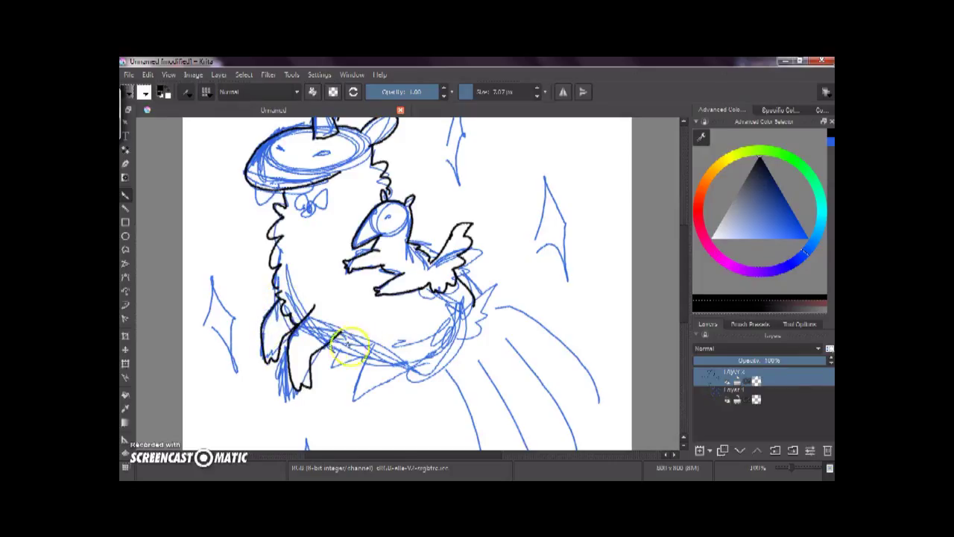
pyautogui.moveTo(321, 334); pyautogui.dragTo(399, 346)
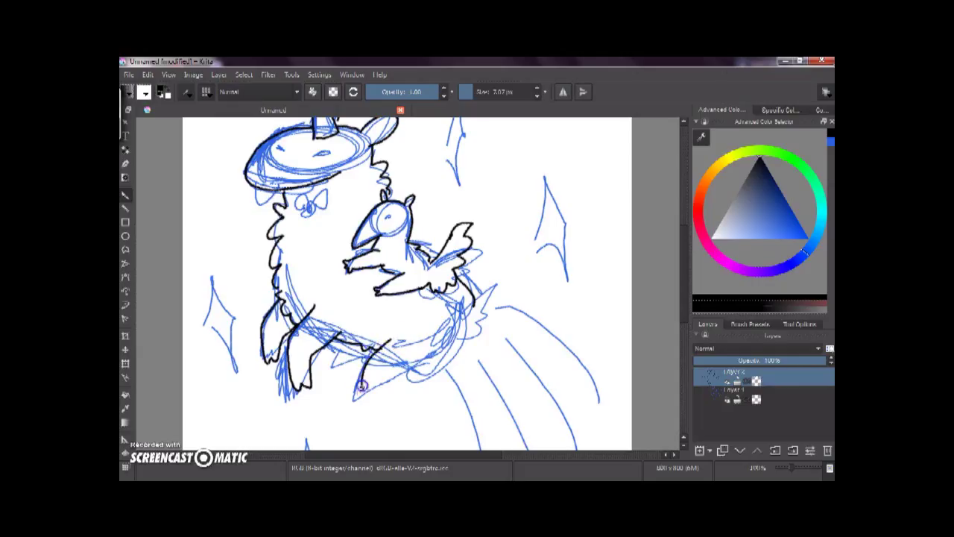
pyautogui.moveTo(406, 351)
pyautogui.mouseDown()
pyautogui.moveTo(399, 364)
pyautogui.moveTo(395, 337)
pyautogui.moveTo(380, 341)
pyautogui.moveTo(375, 362)
pyautogui.mouseUp()
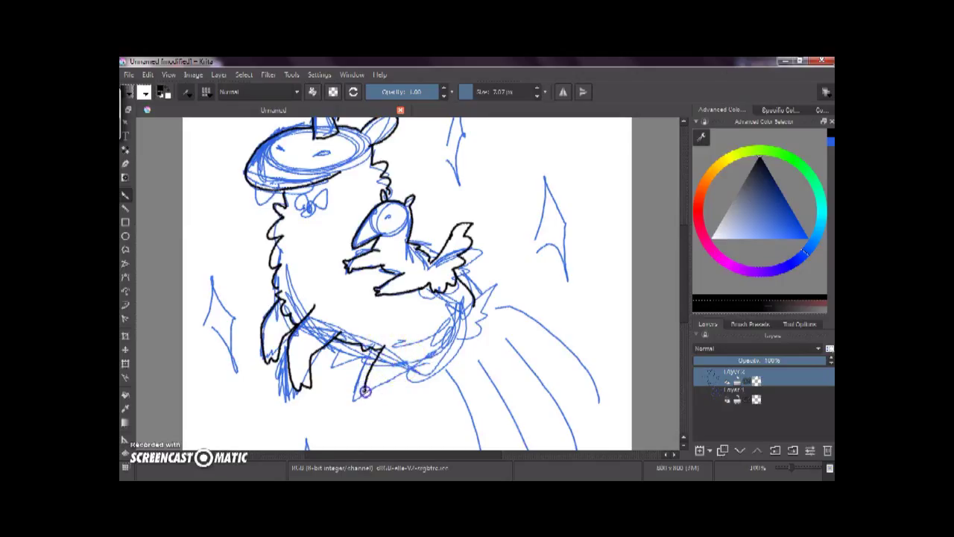
pyautogui.moveTo(435, 362); pyautogui.dragTo(410, 376)
pyautogui.moveTo(351, 341); pyautogui.dragTo(351, 349)
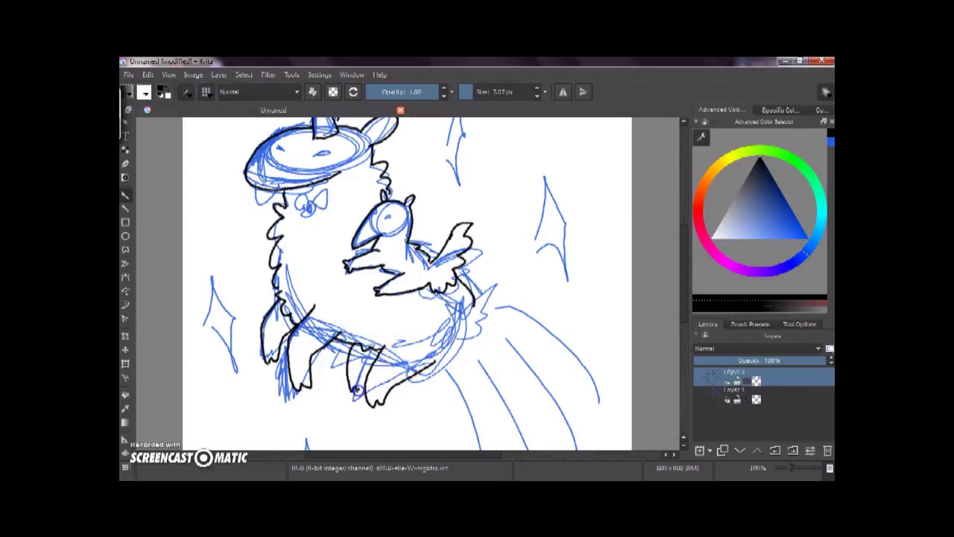
pyautogui.click(407, 349)
pyautogui.moveTo(371, 384)
pyautogui.mouseDown()
pyautogui.moveTo(351, 341)
pyautogui.moveTo(349, 383)
pyautogui.moveTo(457, 331)
pyautogui.moveTo(436, 363)
pyautogui.moveTo(461, 343)
pyautogui.mouseUp()
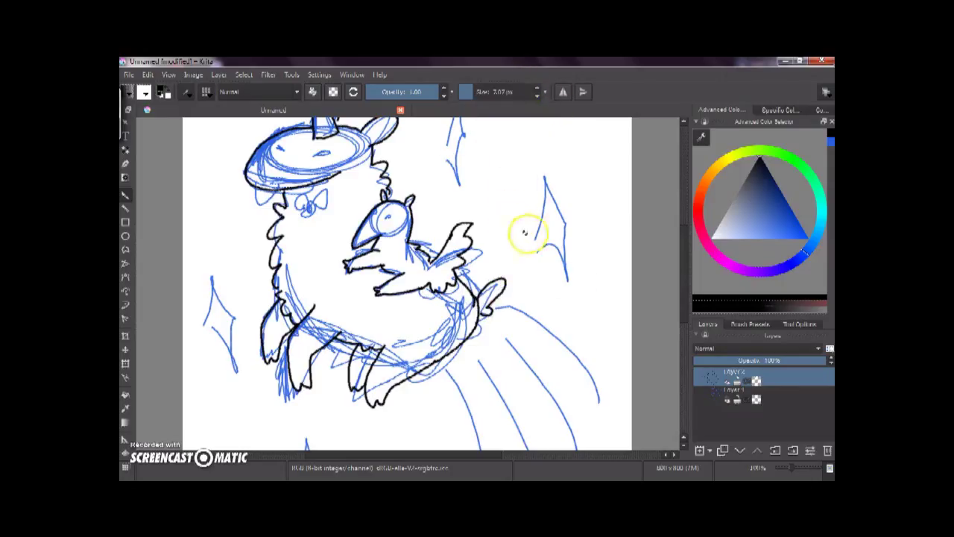
# - Undo and redraw the curling tail, then finish the lower body outline and hoof
pyautogui.hotkey('ctrl', 'z')
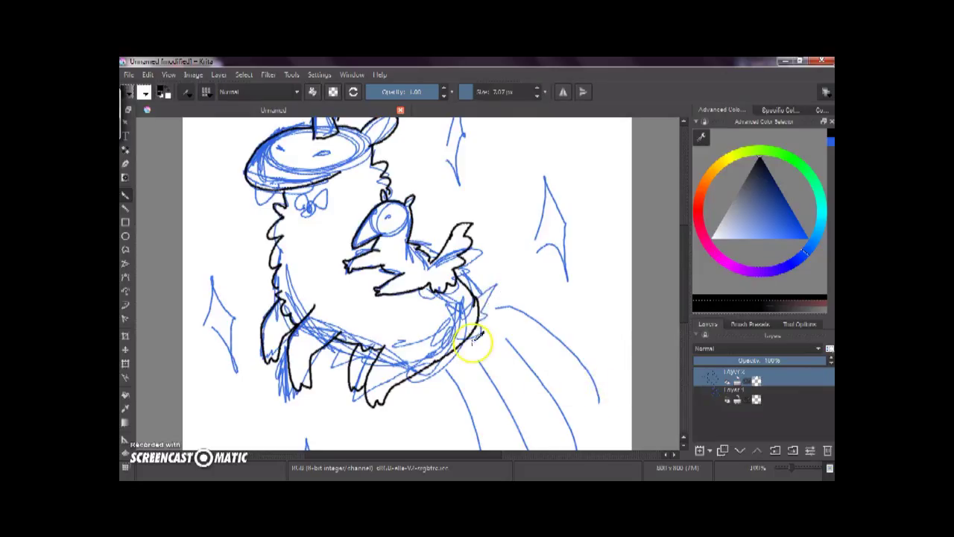
pyautogui.moveTo(472, 306); pyautogui.dragTo(503, 293)
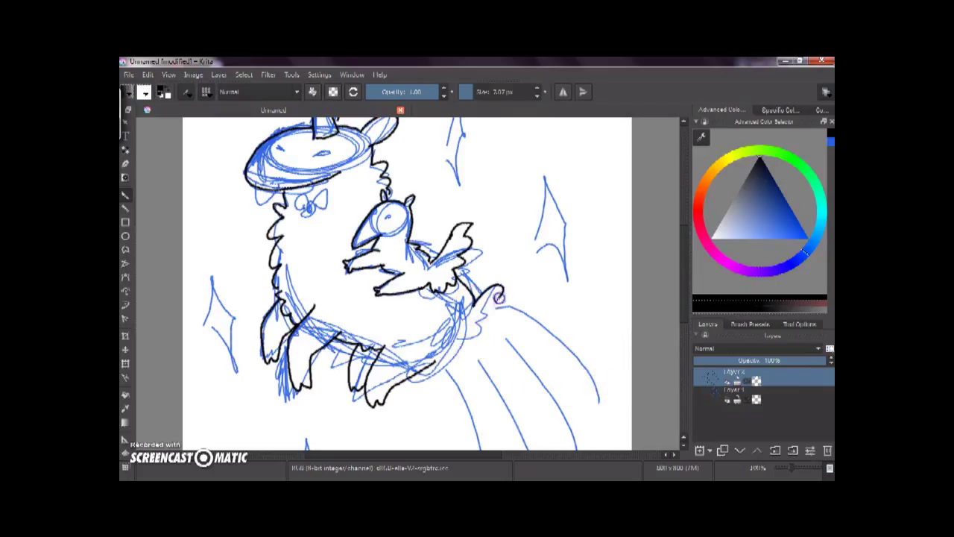
pyautogui.moveTo(478, 325); pyautogui.dragTo(431, 368)
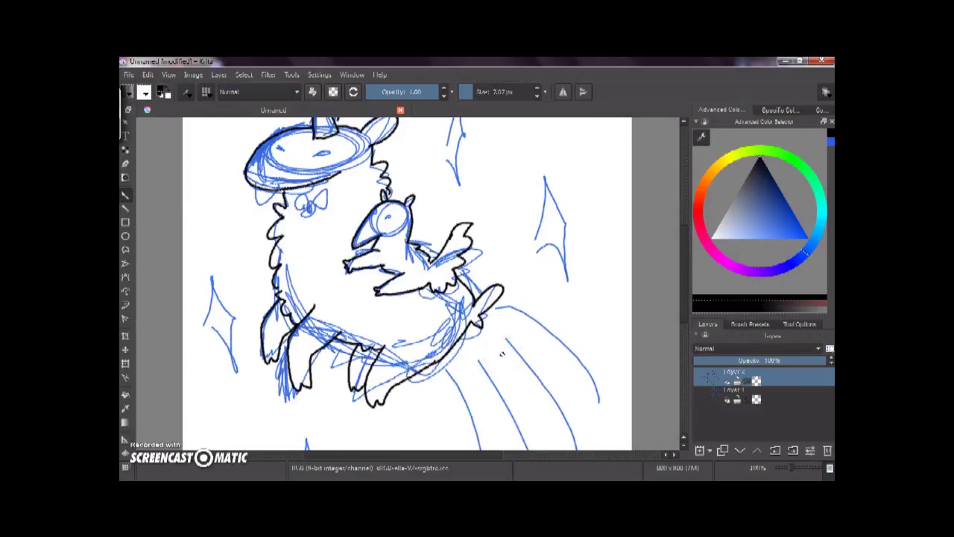
pyautogui.moveTo(288, 383)
pyautogui.mouseDown()
pyautogui.moveTo(306, 378)
pyautogui.moveTo(274, 352)
pyautogui.mouseUp()
pyautogui.moveTo(358, 362); pyautogui.dragTo(358, 381)
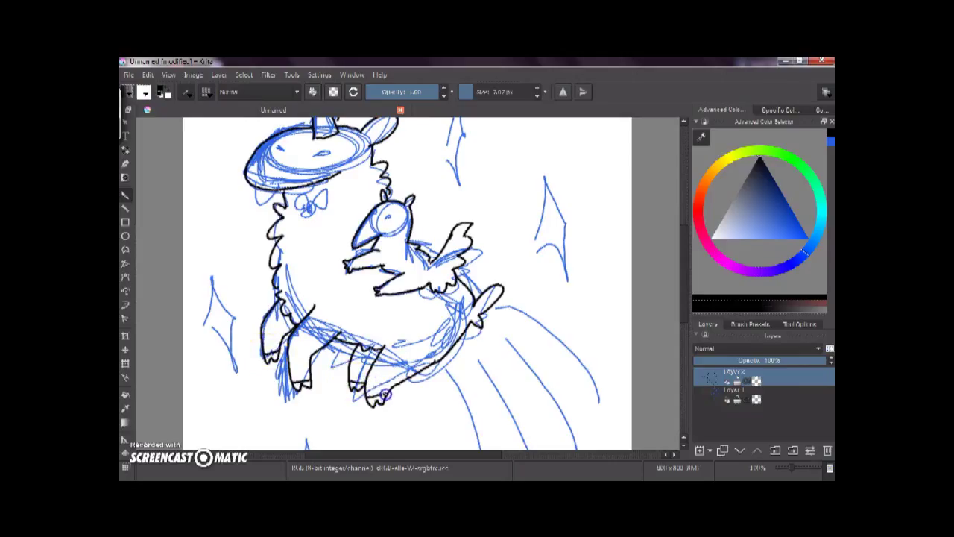
# - Ink the head's left edge, the bow with a filled centre, the bird's pupil and chest marks
pyautogui.moveTo(261, 187)
pyautogui.mouseDown()
pyautogui.moveTo(256, 202)
pyautogui.moveTo(267, 200)
pyautogui.mouseUp()
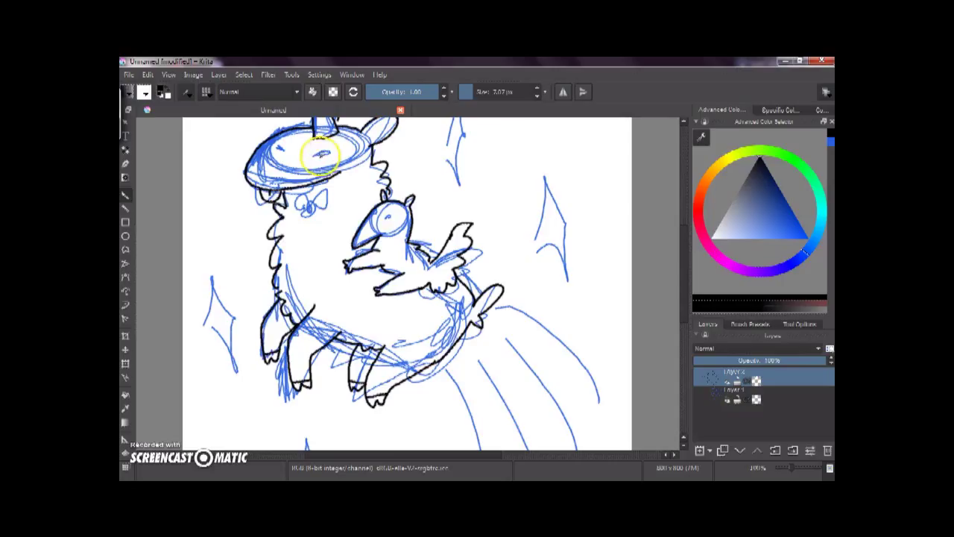
pyautogui.moveTo(271, 147); pyautogui.dragTo(278, 158)
pyautogui.moveTo(326, 186); pyautogui.dragTo(317, 202)
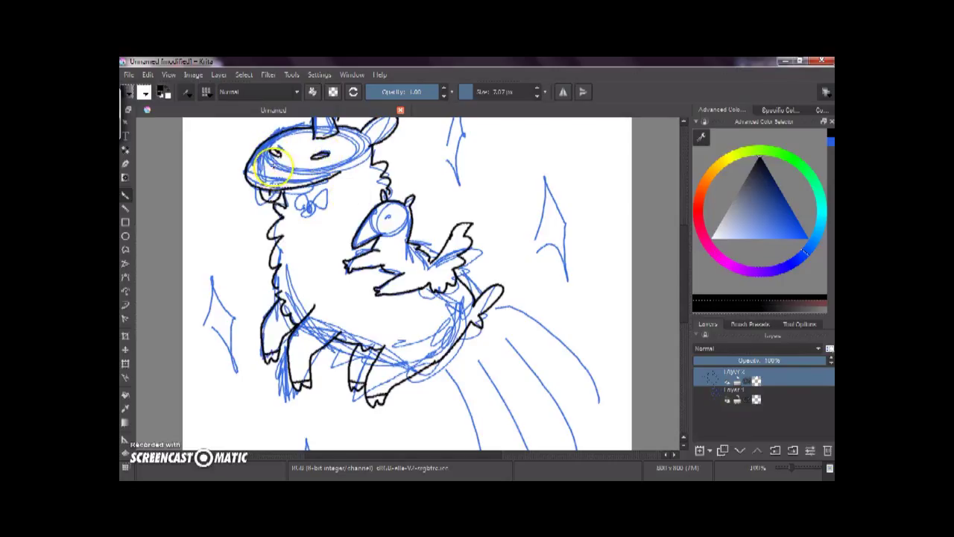
pyautogui.moveTo(261, 179)
pyautogui.mouseDown()
pyautogui.moveTo(287, 187)
pyautogui.moveTo(305, 212)
pyautogui.mouseUp()
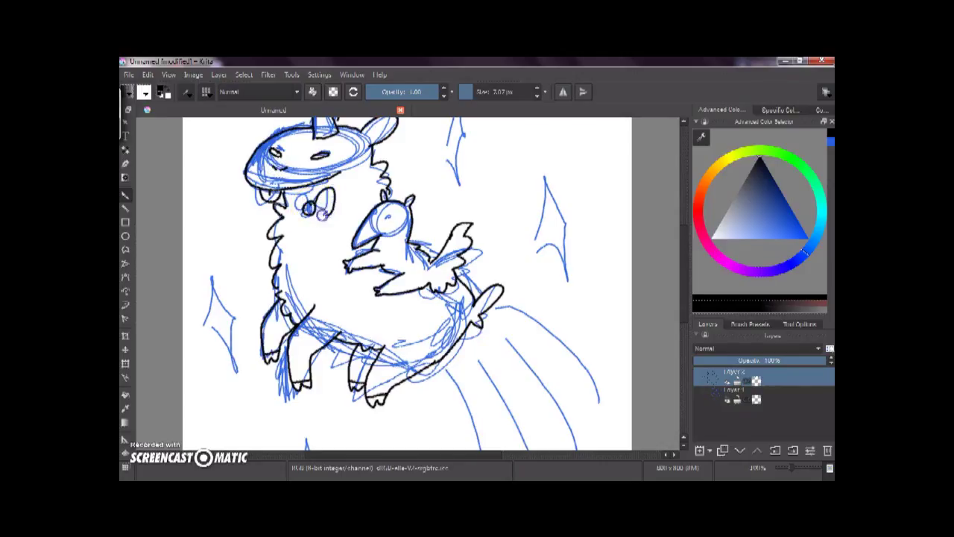
pyautogui.moveTo(296, 201); pyautogui.dragTo(306, 210)
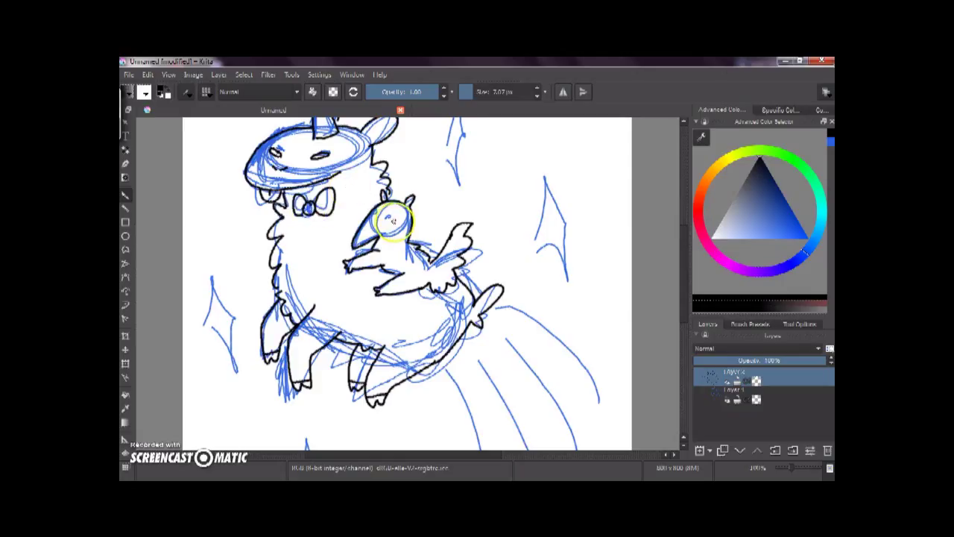
pyautogui.moveTo(386, 214); pyautogui.dragTo(392, 219)
pyautogui.moveTo(386, 257); pyautogui.dragTo(396, 269)
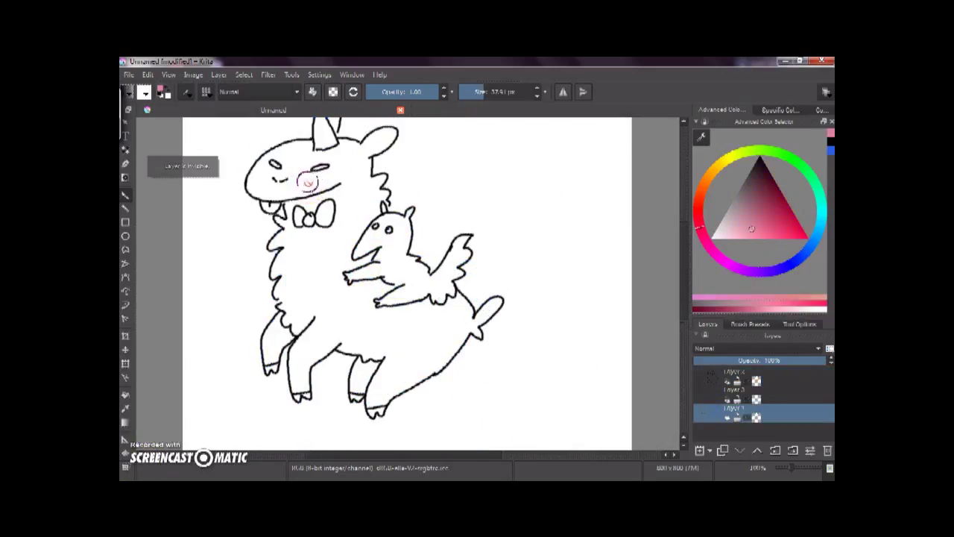
# - Hide the sketch lines, select Layer 3 and paint the llama's face pink
pyautogui.click(412, 273)
pyautogui.click(729, 413)
pyautogui.click(715, 395)
pyautogui.moveTo(295, 159)
pyautogui.mouseDown()
pyautogui.moveTo(263, 166)
pyautogui.moveTo(249, 183)
pyautogui.moveTo(277, 191)
pyautogui.moveTo(267, 198)
pyautogui.moveTo(308, 191)
pyautogui.moveTo(295, 231)
pyautogui.moveTo(272, 217)
pyautogui.moveTo(284, 302)
pyautogui.moveTo(285, 252)
pyautogui.moveTo(305, 324)
pyautogui.moveTo(315, 281)
pyautogui.moveTo(330, 291)
pyautogui.moveTo(384, 186)
pyautogui.moveTo(368, 167)
pyautogui.moveTo(383, 141)
pyautogui.moveTo(388, 149)
pyautogui.mouseUp()
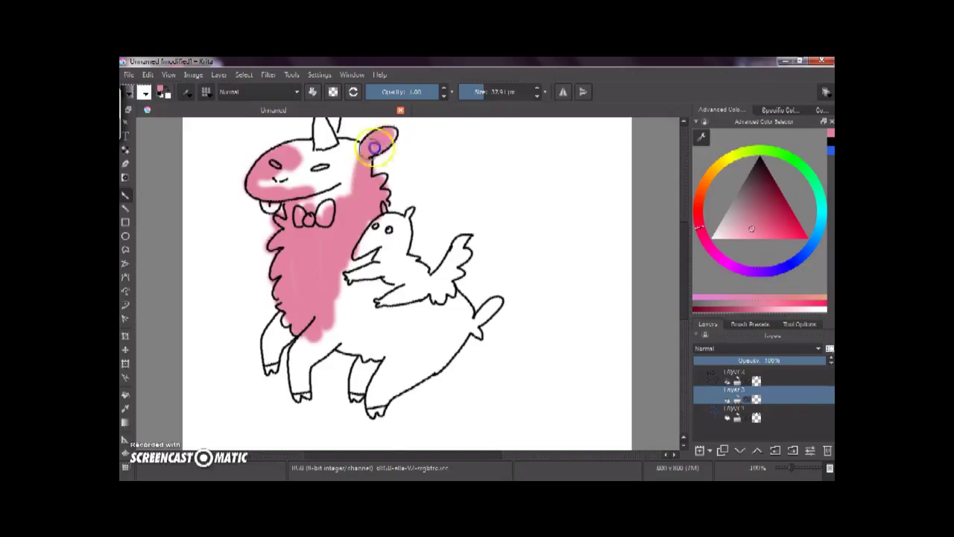
pyautogui.moveTo(682, 245); pyautogui.dragTo(685, 234)
pyautogui.moveTo(377, 196)
pyautogui.mouseDown()
pyautogui.moveTo(345, 239)
pyautogui.moveTo(309, 251)
pyautogui.moveTo(315, 220)
pyautogui.moveTo(279, 222)
pyautogui.moveTo(318, 197)
pyautogui.mouseUp()
# - Back on Layer 3, paint pink from the belly down the front leg and hide the blue sketch
pyautogui.press('pagedown')
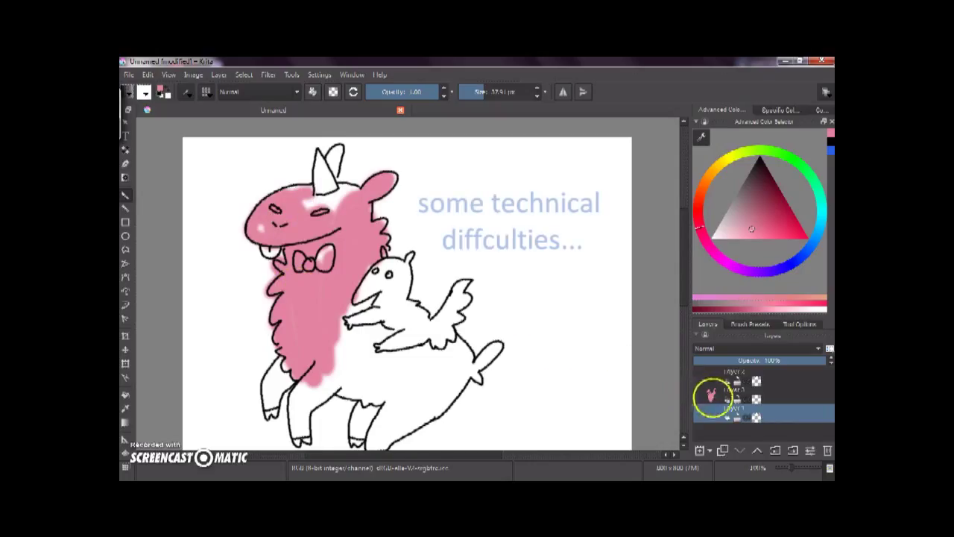
pyautogui.click(709, 394)
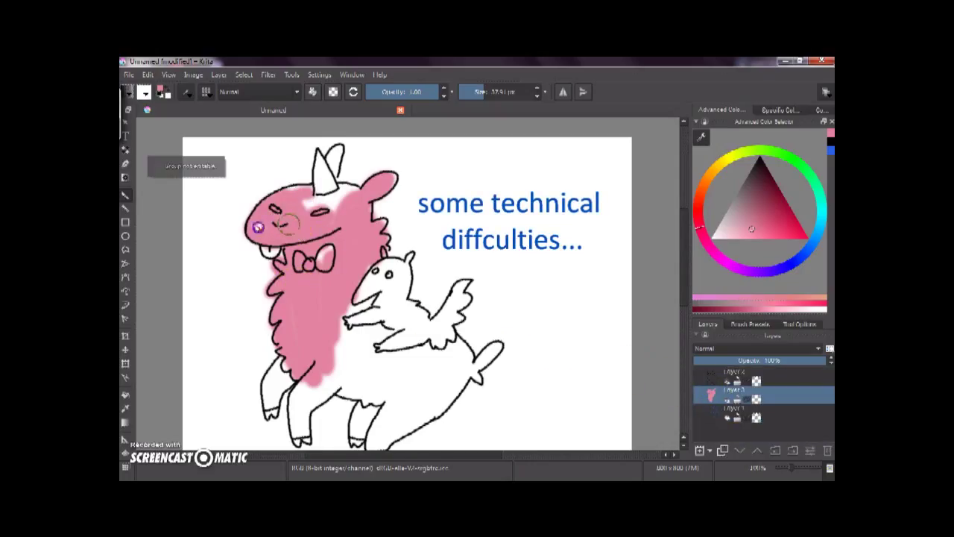
pyautogui.click(260, 218)
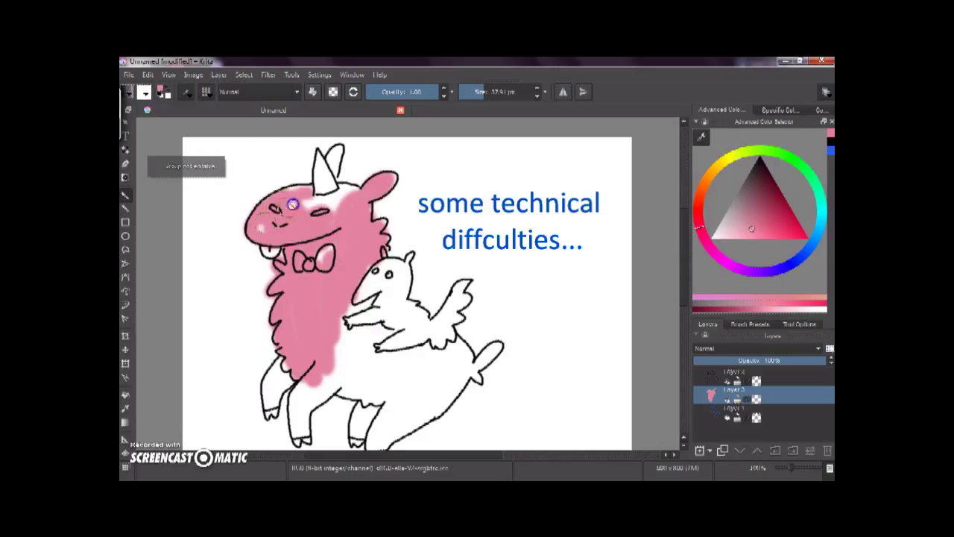
pyautogui.click(598, 385)
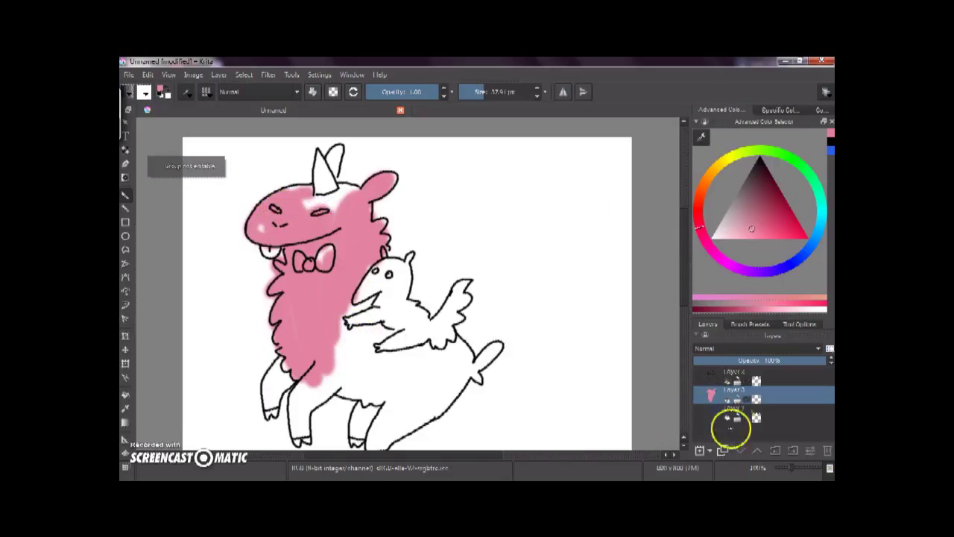
pyautogui.moveTo(332, 315)
pyautogui.mouseDown()
pyautogui.moveTo(299, 339)
pyautogui.moveTo(299, 366)
pyautogui.moveTo(331, 315)
pyautogui.moveTo(276, 345)
pyautogui.moveTo(272, 313)
pyautogui.moveTo(290, 328)
pyautogui.moveTo(311, 292)
pyautogui.moveTo(272, 183)
pyautogui.moveTo(261, 179)
pyautogui.moveTo(306, 149)
pyautogui.moveTo(291, 142)
pyautogui.moveTo(339, 156)
pyautogui.moveTo(326, 185)
pyautogui.moveTo(355, 161)
pyautogui.moveTo(381, 179)
pyautogui.moveTo(369, 170)
pyautogui.moveTo(399, 128)
pyautogui.moveTo(380, 136)
pyautogui.mouseUp()
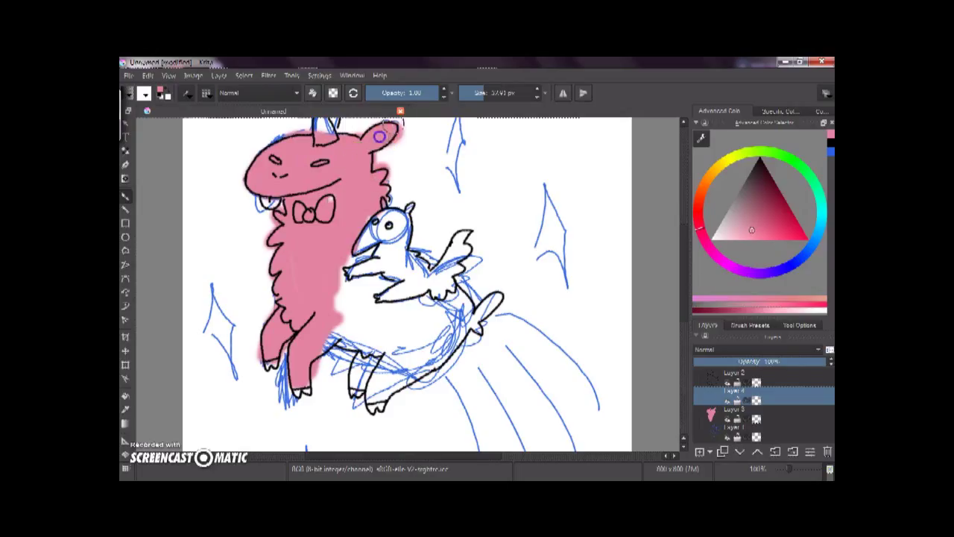
pyautogui.click(727, 436)
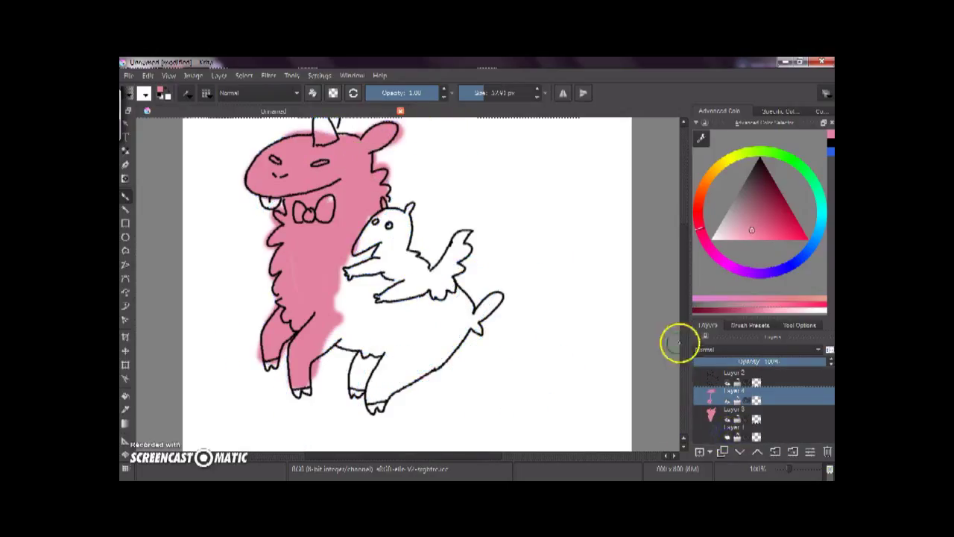
# - Paint pink around the horn, the chest beside the bird's arm, the left front foot and chest edge
pyautogui.scroll(2, 663, 291)
pyautogui.moveTo(325, 188)
pyautogui.mouseDown()
pyautogui.moveTo(338, 172)
pyautogui.moveTo(336, 217)
pyautogui.mouseUp()
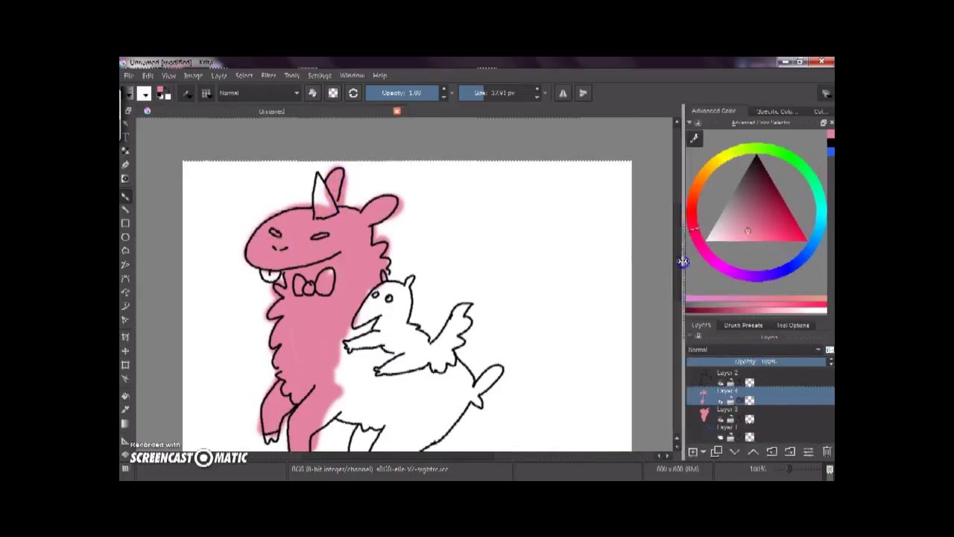
pyautogui.scroll(-3, 682, 279)
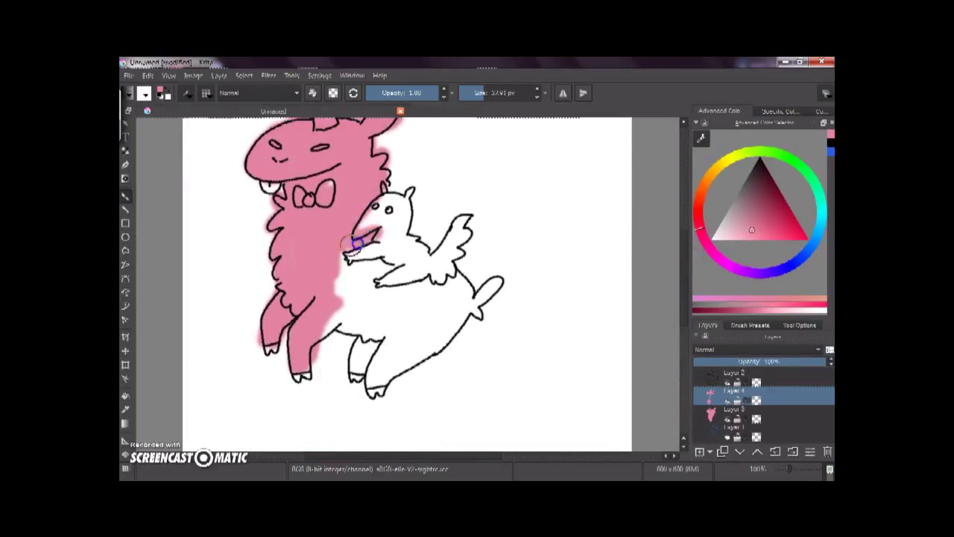
pyautogui.moveTo(339, 268)
pyautogui.mouseDown()
pyautogui.moveTo(379, 263)
pyautogui.moveTo(348, 283)
pyautogui.moveTo(373, 266)
pyautogui.moveTo(439, 277)
pyautogui.moveTo(473, 309)
pyautogui.moveTo(494, 276)
pyautogui.moveTo(478, 315)
pyautogui.moveTo(375, 383)
pyautogui.moveTo(373, 350)
pyautogui.moveTo(351, 363)
pyautogui.moveTo(362, 379)
pyautogui.moveTo(383, 380)
pyautogui.moveTo(417, 360)
pyautogui.moveTo(373, 383)
pyautogui.moveTo(388, 320)
pyautogui.moveTo(426, 294)
pyautogui.moveTo(422, 341)
pyautogui.moveTo(434, 294)
pyautogui.moveTo(316, 334)
pyautogui.moveTo(386, 309)
pyautogui.mouseUp()
pyautogui.moveTo(304, 373); pyautogui.dragTo(298, 373)
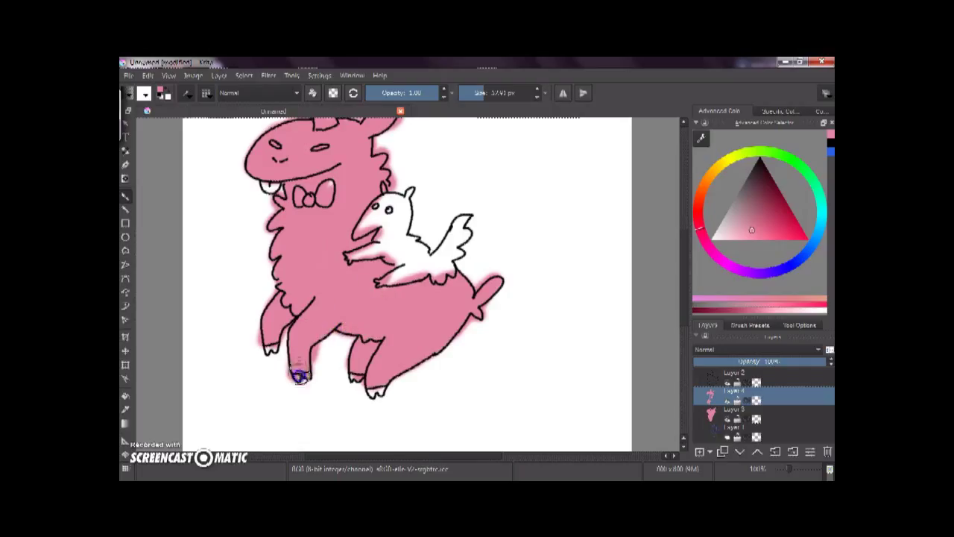
pyautogui.moveTo(311, 324); pyautogui.dragTo(298, 281)
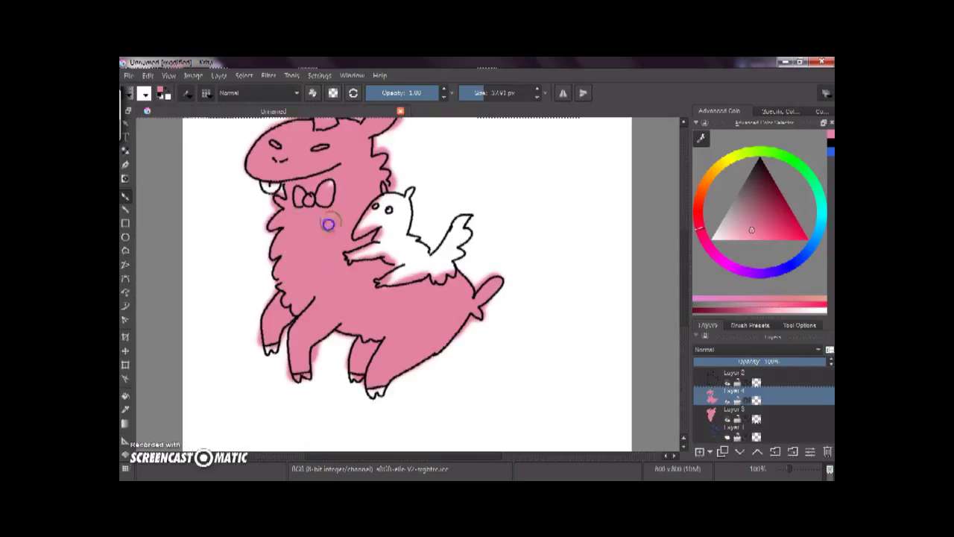
pyautogui.scroll(2, 683, 279)
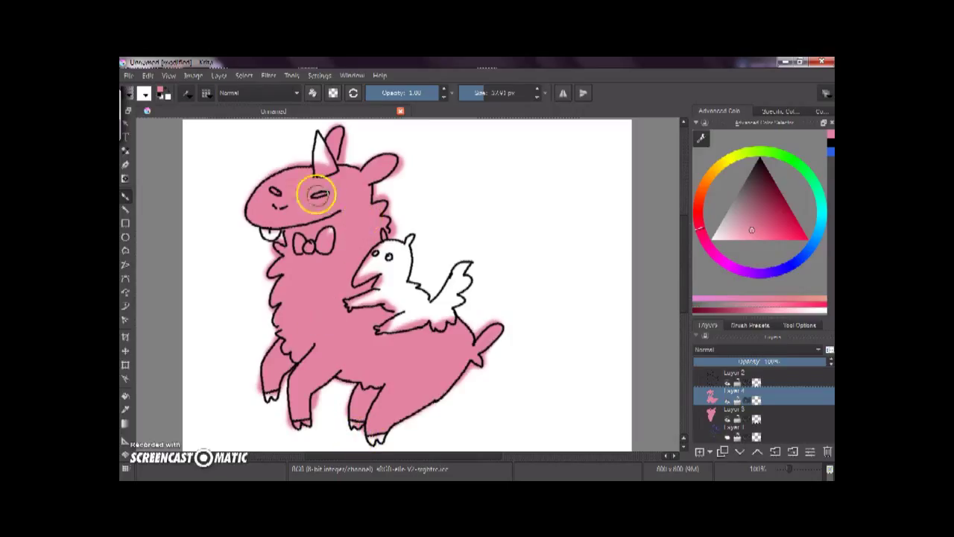
pyautogui.scroll(-2, 681, 311)
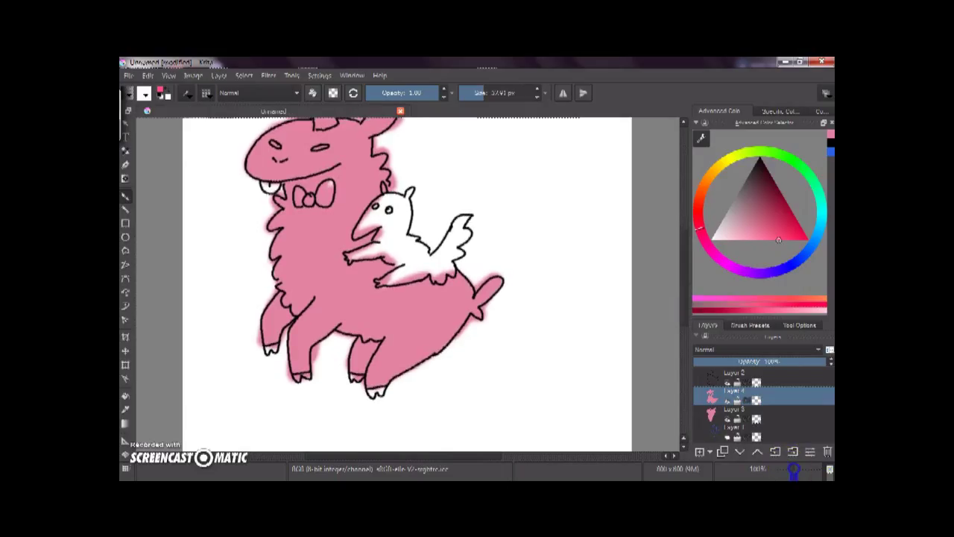
# - Zoom to 200%, shrink the brush to about 3 px, and lay a first bright pink stroke on the horn
pyautogui.moveTo(793, 470); pyautogui.dragTo(797, 470)
pyautogui.scroll(-3, 681, 313)
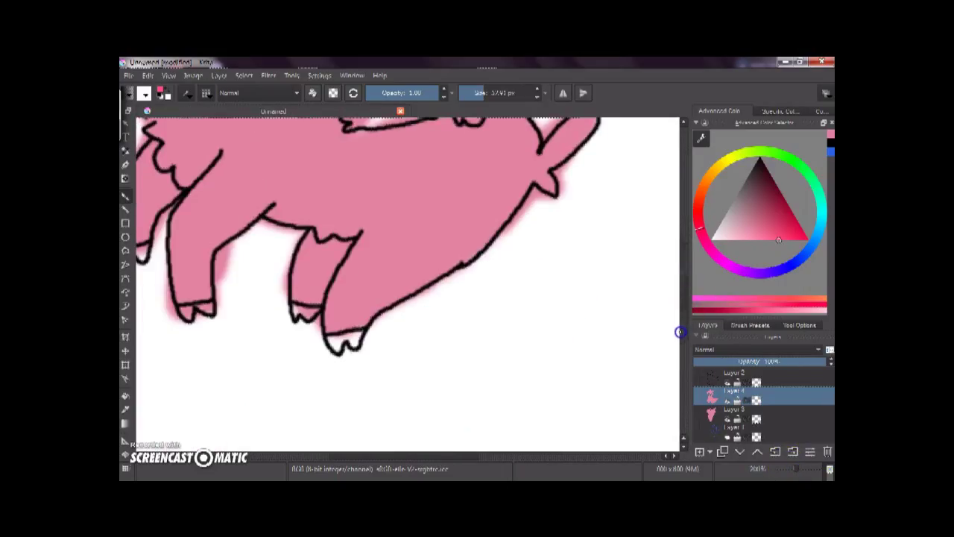
pyautogui.moveTo(482, 93); pyautogui.dragTo(472, 96)
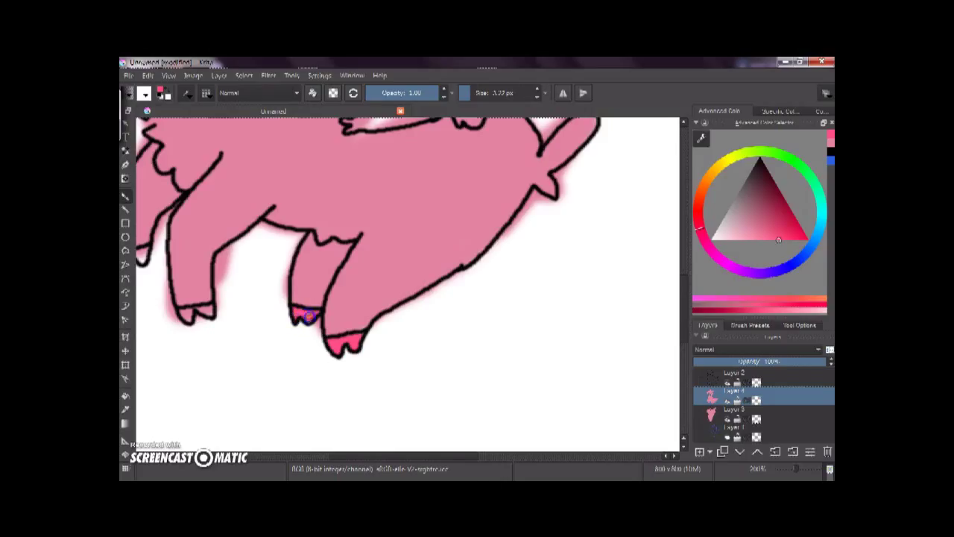
pyautogui.moveTo(463, 456); pyautogui.dragTo(414, 447)
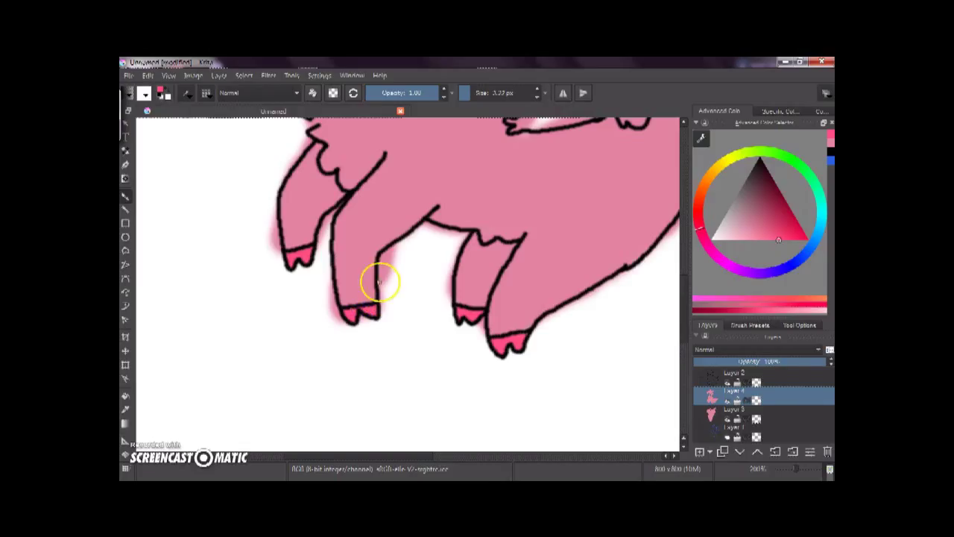
pyautogui.moveTo(418, 450); pyautogui.dragTo(443, 450)
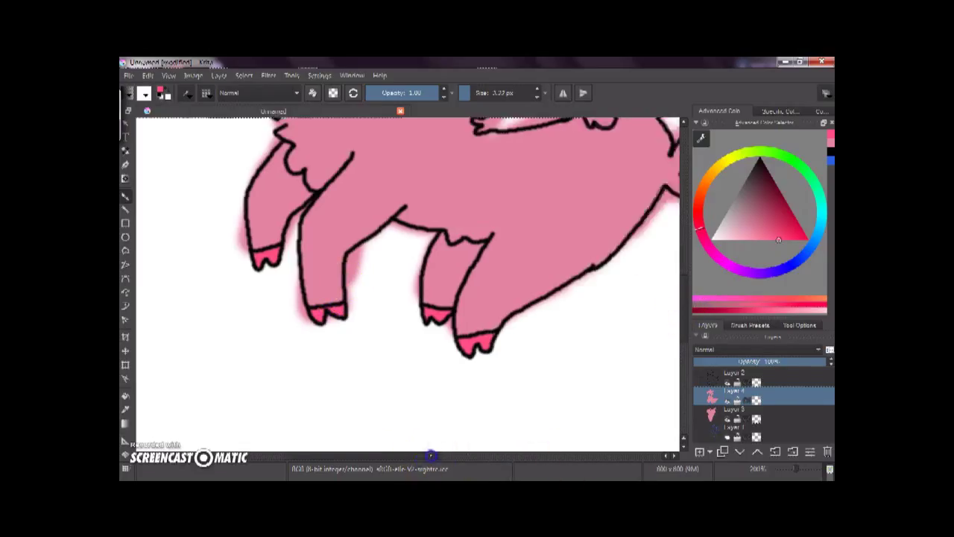
pyautogui.moveTo(684, 324); pyautogui.dragTo(675, 232)
pyautogui.moveTo(302, 182); pyautogui.dragTo(302, 169)
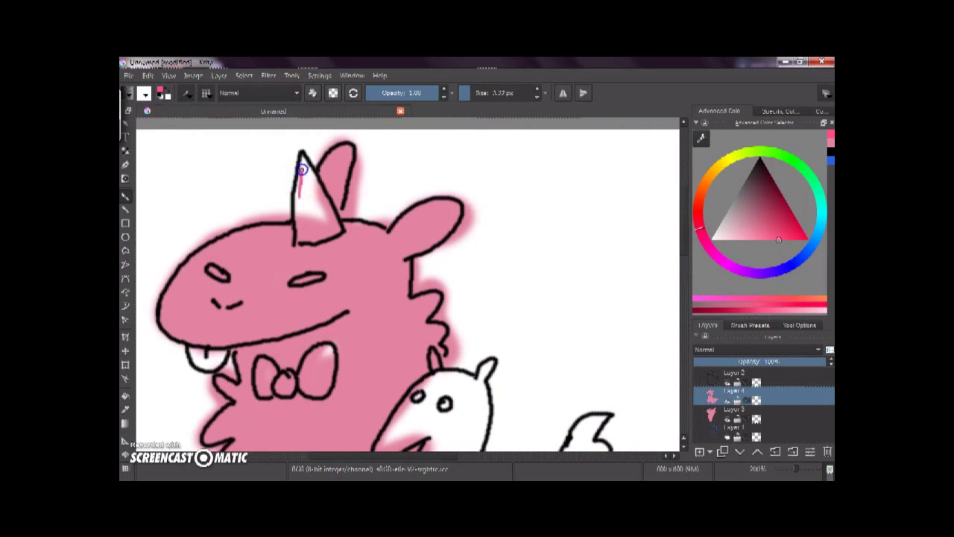
# - Enlarge the brush to about 9.39 px and fill the unicorn horn with saturated pink
pyautogui.click(464, 93)
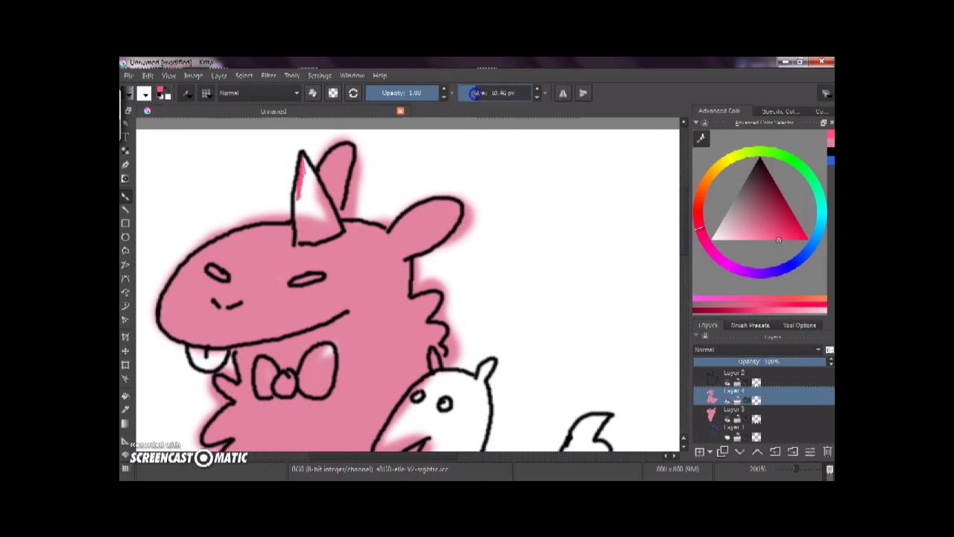
pyautogui.moveTo(308, 179)
pyautogui.mouseDown()
pyautogui.moveTo(303, 160)
pyautogui.moveTo(298, 192)
pyautogui.mouseUp()
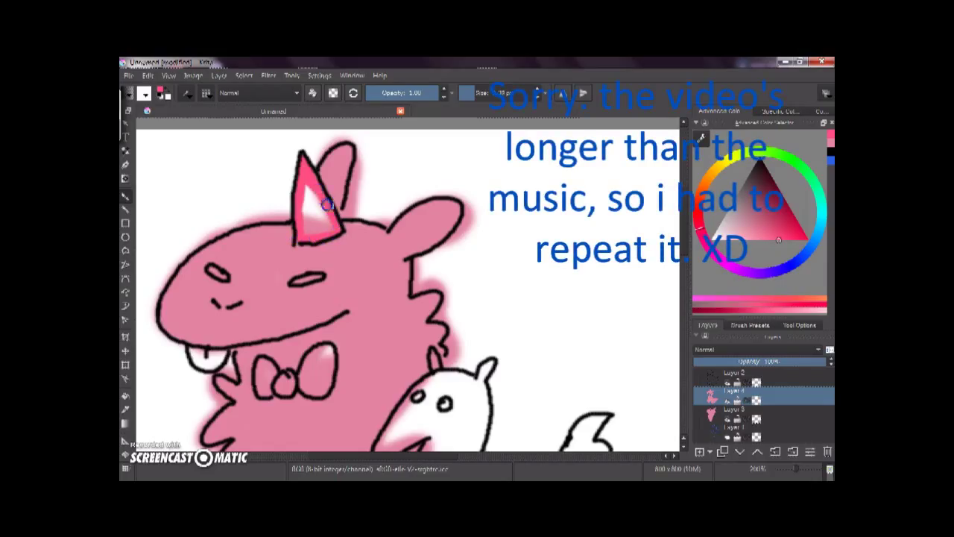
pyautogui.moveTo(316, 190)
pyautogui.mouseDown()
pyautogui.moveTo(304, 199)
pyautogui.moveTo(307, 188)
pyautogui.mouseUp()
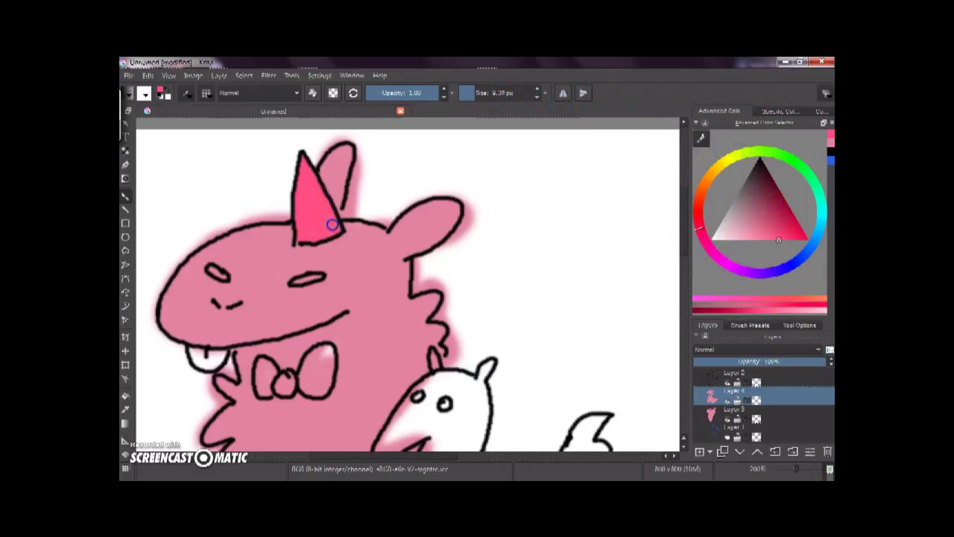
pyautogui.moveTo(305, 181); pyautogui.dragTo(309, 198)
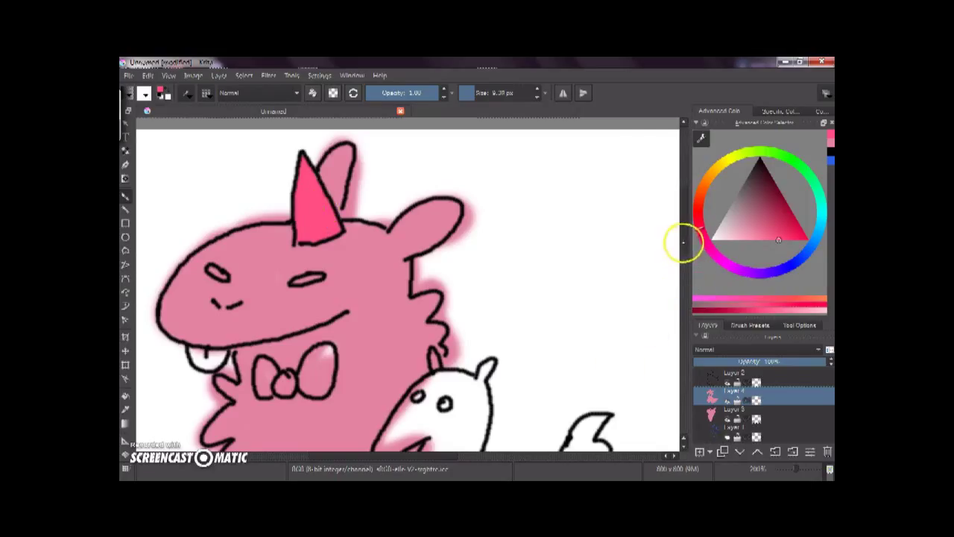
pyautogui.scroll(-2, 675, 246)
pyautogui.click(202, 287)
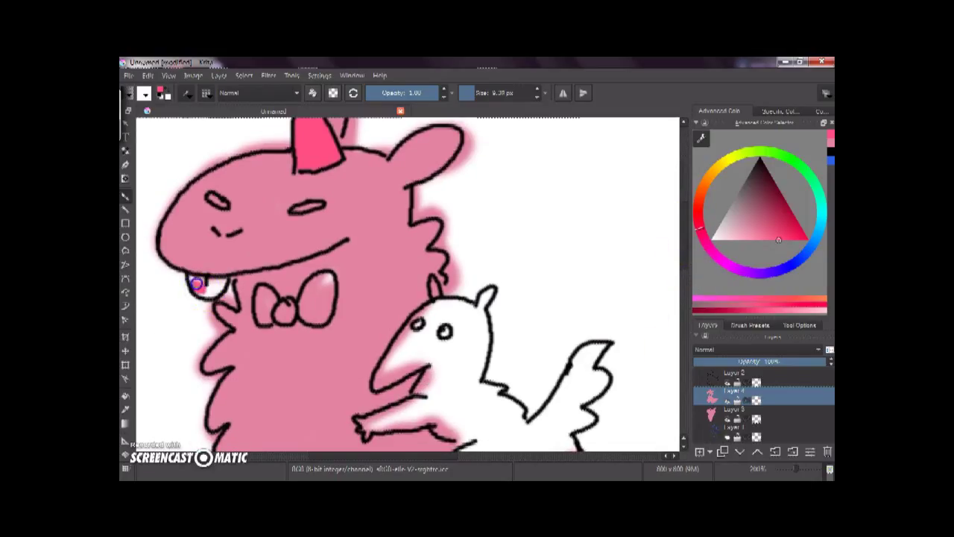
# - Switch back to Layer 3 and colour the llama's tongue pink-red
pyautogui.press('pagedown')
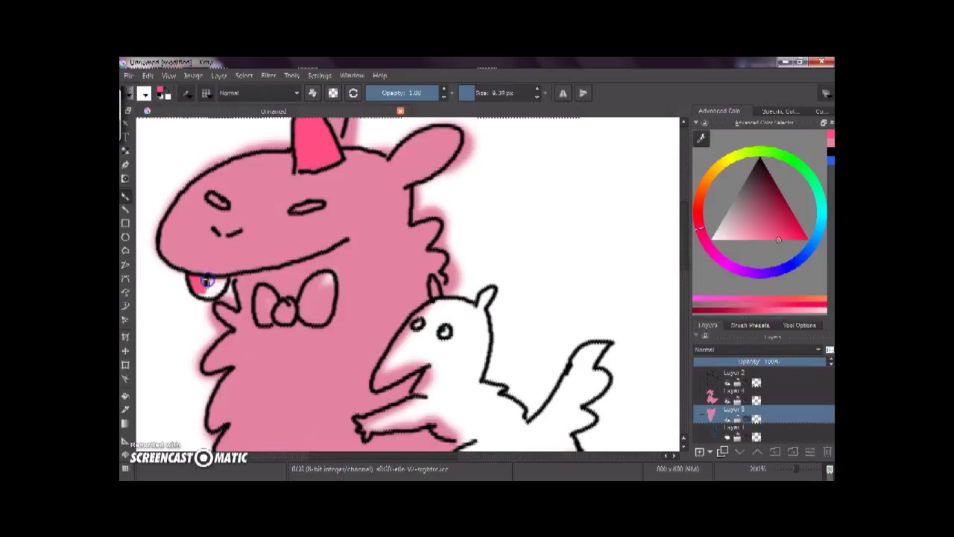
pyautogui.press('pagedown')
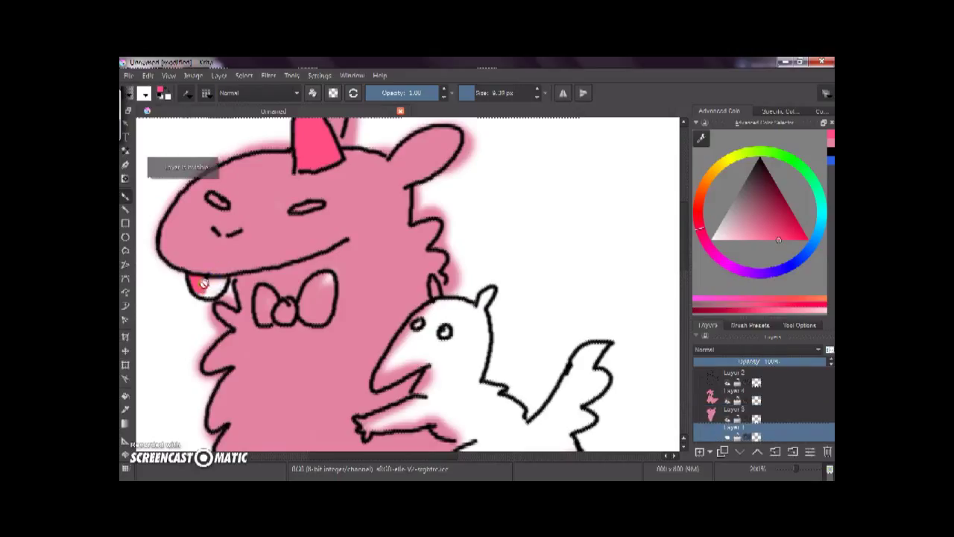
pyautogui.click(723, 412)
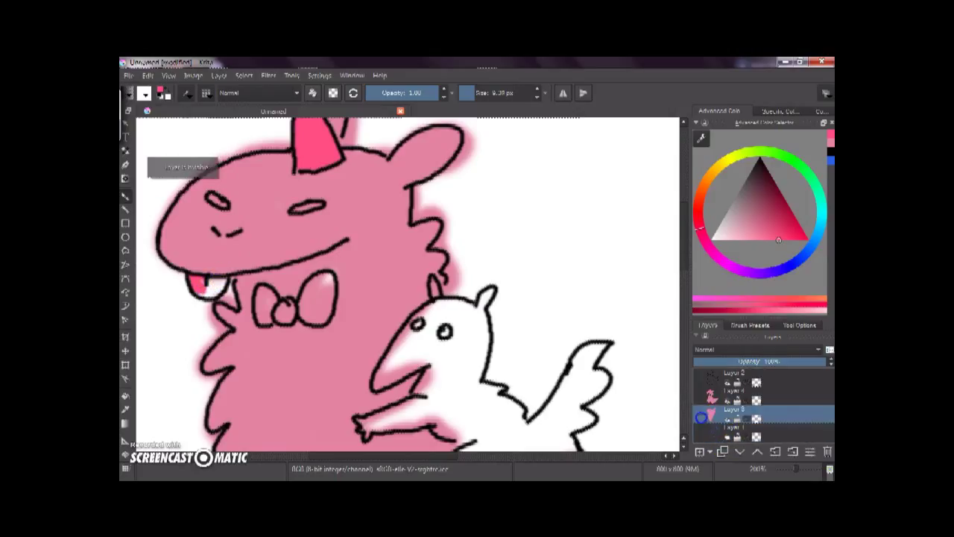
pyautogui.click(208, 286)
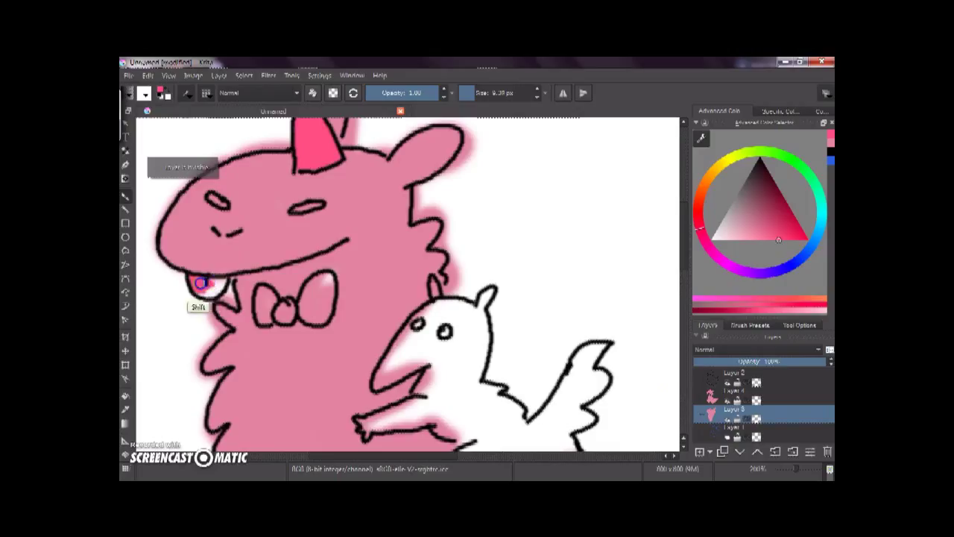
pyautogui.moveTo(201, 284); pyautogui.dragTo(216, 284)
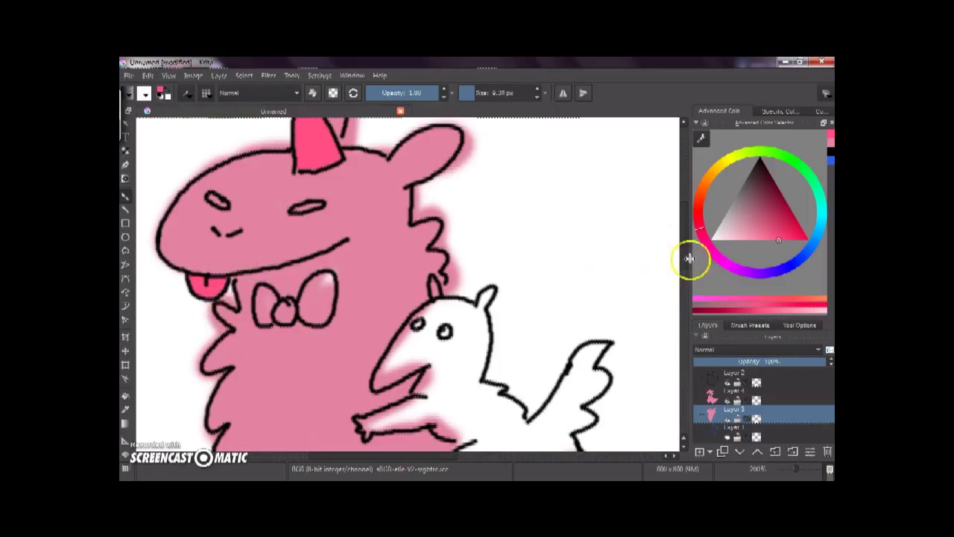
pyautogui.scroll(-2, 671, 250)
pyautogui.scroll(2, 656, 250)
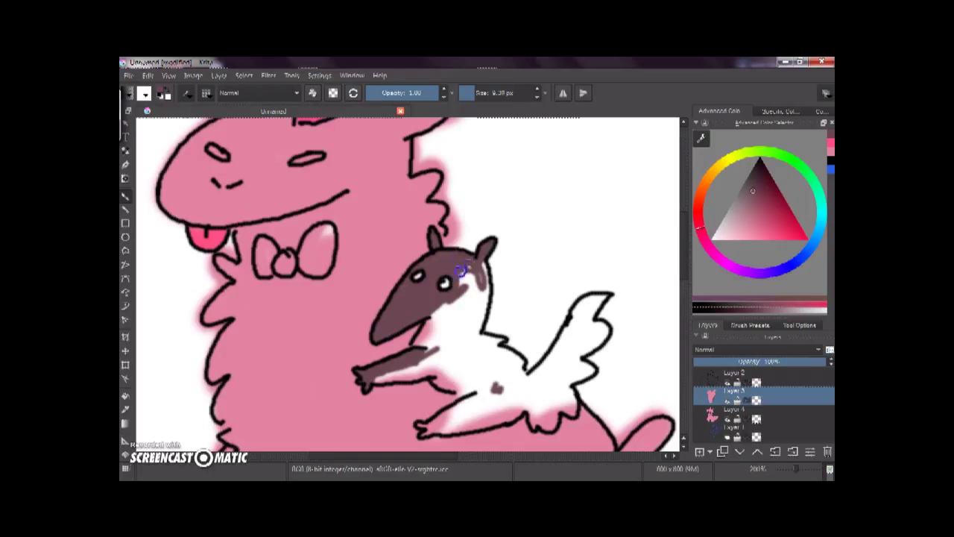
# - Paint the creature's head, neck, chin and the patch below its mouth dark brown
pyautogui.moveTo(459, 275); pyautogui.dragTo(472, 279)
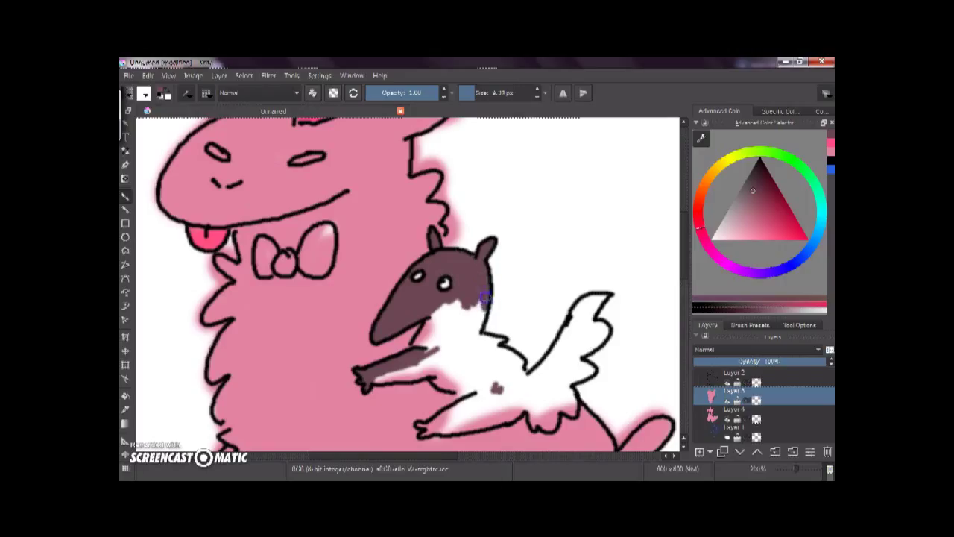
pyautogui.moveTo(481, 322)
pyautogui.mouseDown()
pyautogui.moveTo(468, 328)
pyautogui.moveTo(457, 302)
pyautogui.moveTo(450, 311)
pyautogui.moveTo(440, 302)
pyautogui.moveTo(430, 329)
pyautogui.mouseUp()
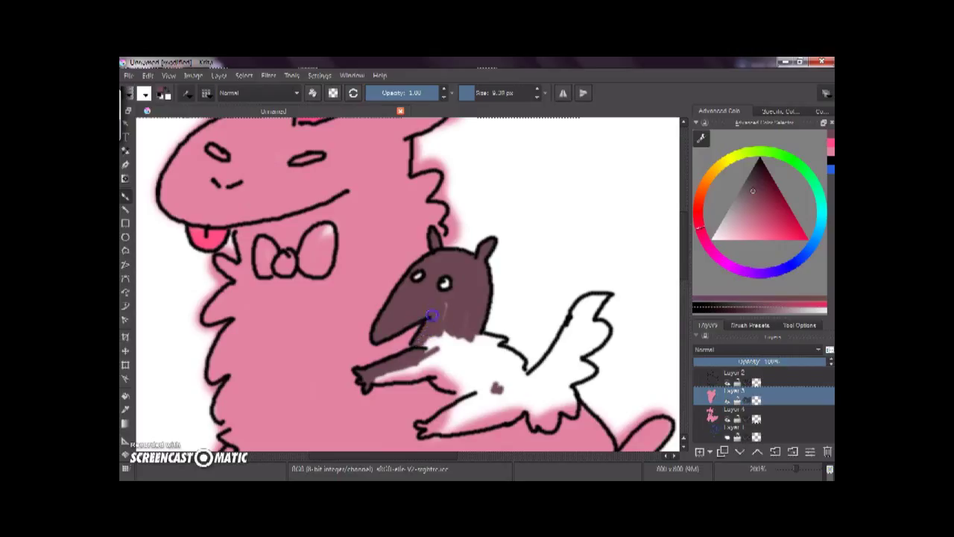
pyautogui.moveTo(435, 315)
pyautogui.mouseDown()
pyautogui.moveTo(435, 341)
pyautogui.moveTo(477, 298)
pyautogui.mouseUp()
pyautogui.moveTo(458, 348)
pyautogui.mouseDown()
pyautogui.moveTo(432, 337)
pyautogui.moveTo(422, 364)
pyautogui.mouseUp()
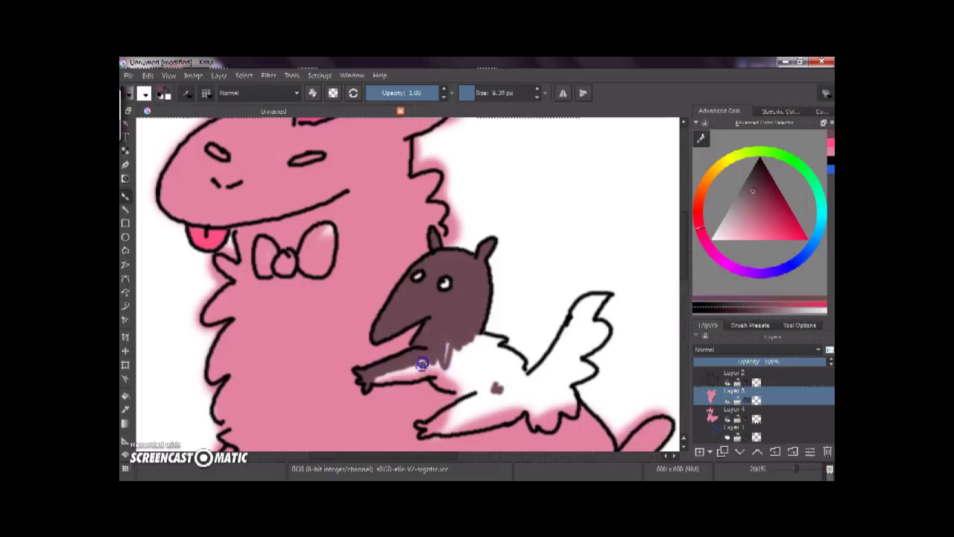
# - Enlarge the brush to about 17.13 px and brown the creature's chest, arm, tail and leg areas
pyautogui.click(478, 91)
pyautogui.moveTo(452, 357)
pyautogui.mouseDown()
pyautogui.moveTo(437, 383)
pyautogui.moveTo(469, 394)
pyautogui.moveTo(444, 358)
pyautogui.moveTo(379, 379)
pyautogui.mouseUp()
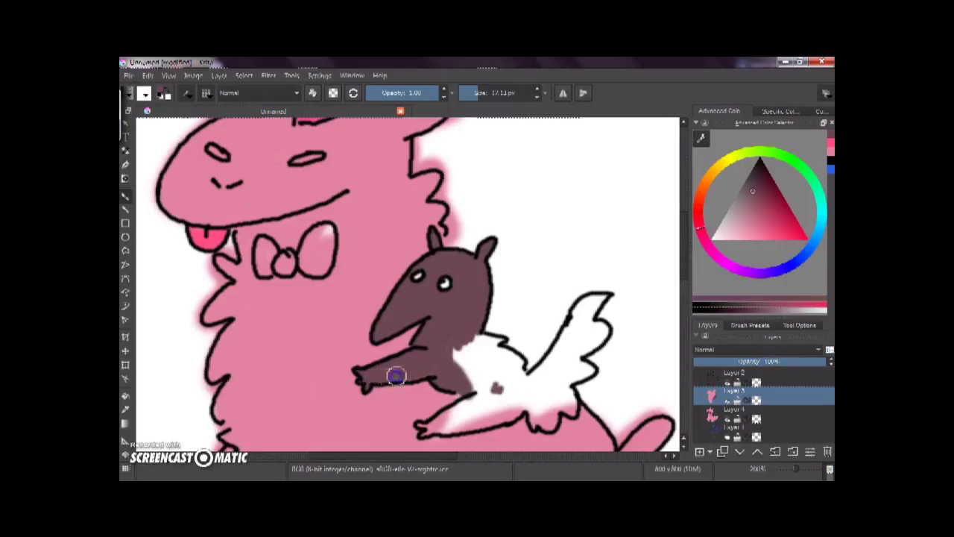
pyautogui.moveTo(441, 365)
pyautogui.mouseDown()
pyautogui.moveTo(454, 344)
pyautogui.moveTo(481, 388)
pyautogui.moveTo(468, 361)
pyautogui.moveTo(490, 337)
pyautogui.moveTo(498, 340)
pyautogui.moveTo(478, 384)
pyautogui.moveTo(503, 363)
pyautogui.moveTo(496, 351)
pyautogui.moveTo(517, 364)
pyautogui.moveTo(500, 380)
pyautogui.moveTo(490, 368)
pyautogui.moveTo(499, 395)
pyautogui.moveTo(509, 368)
pyautogui.moveTo(543, 382)
pyautogui.moveTo(545, 366)
pyautogui.moveTo(530, 377)
pyautogui.moveTo(565, 336)
pyautogui.moveTo(559, 351)
pyautogui.moveTo(580, 305)
pyautogui.moveTo(603, 299)
pyautogui.moveTo(577, 327)
pyautogui.moveTo(599, 333)
pyautogui.moveTo(580, 350)
pyautogui.moveTo(571, 346)
pyautogui.moveTo(571, 362)
pyautogui.moveTo(579, 353)
pyautogui.moveTo(569, 368)
pyautogui.moveTo(587, 366)
pyautogui.moveTo(566, 381)
pyautogui.moveTo(572, 397)
pyautogui.mouseUp()
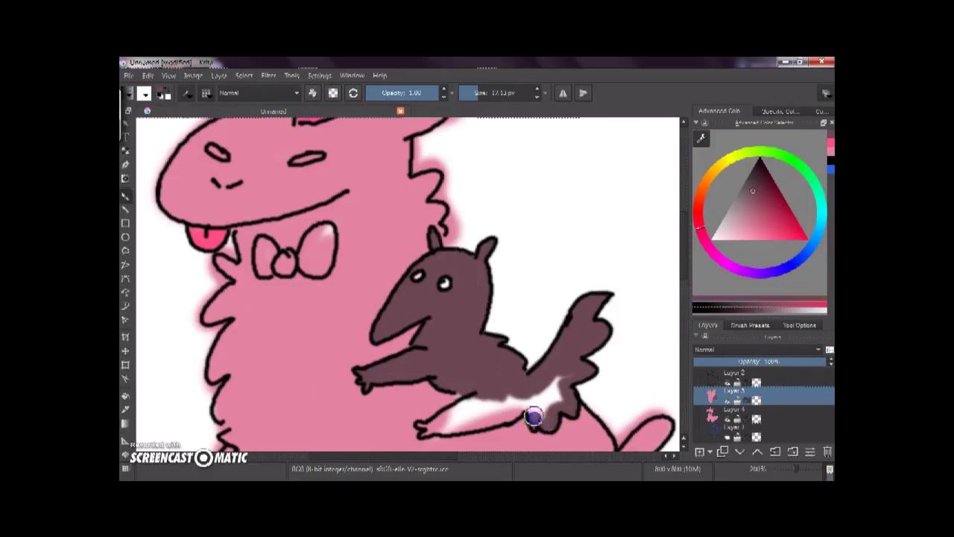
pyautogui.moveTo(536, 403)
pyautogui.mouseDown()
pyautogui.moveTo(558, 400)
pyautogui.moveTo(565, 382)
pyautogui.mouseUp()
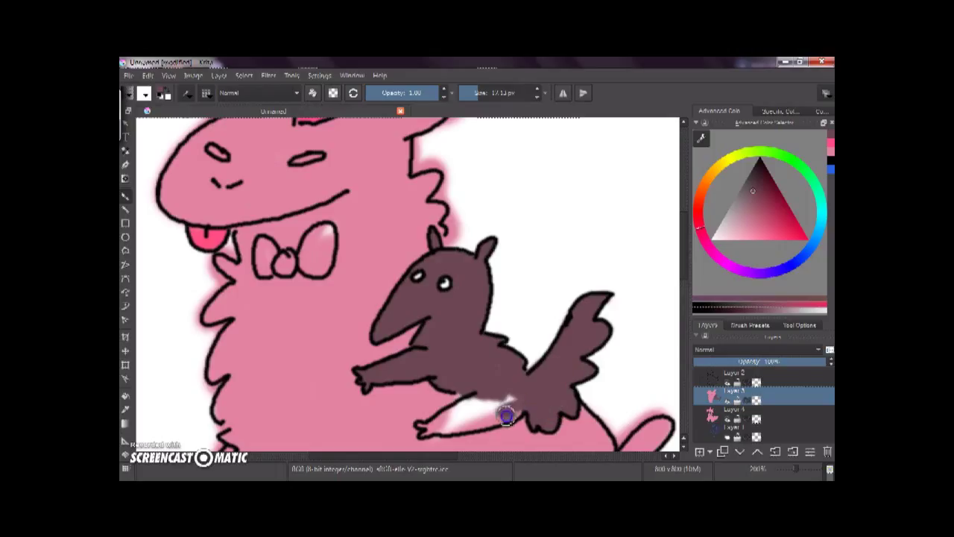
pyautogui.moveTo(499, 406); pyautogui.dragTo(511, 406)
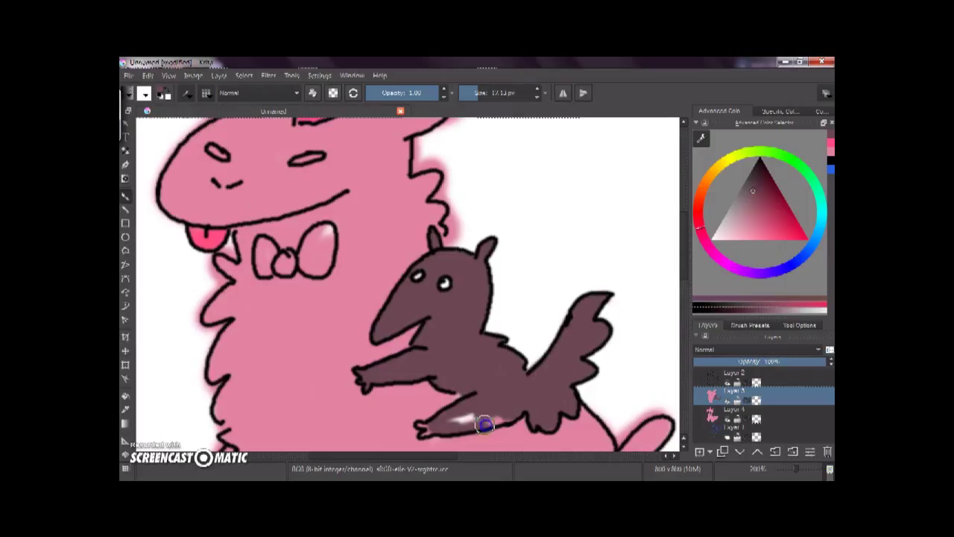
pyautogui.moveTo(462, 409)
pyautogui.mouseDown()
pyautogui.moveTo(541, 396)
pyautogui.moveTo(545, 418)
pyautogui.moveTo(473, 390)
pyautogui.moveTo(427, 429)
pyautogui.moveTo(492, 398)
pyautogui.moveTo(502, 382)
pyautogui.moveTo(487, 359)
pyautogui.mouseUp()
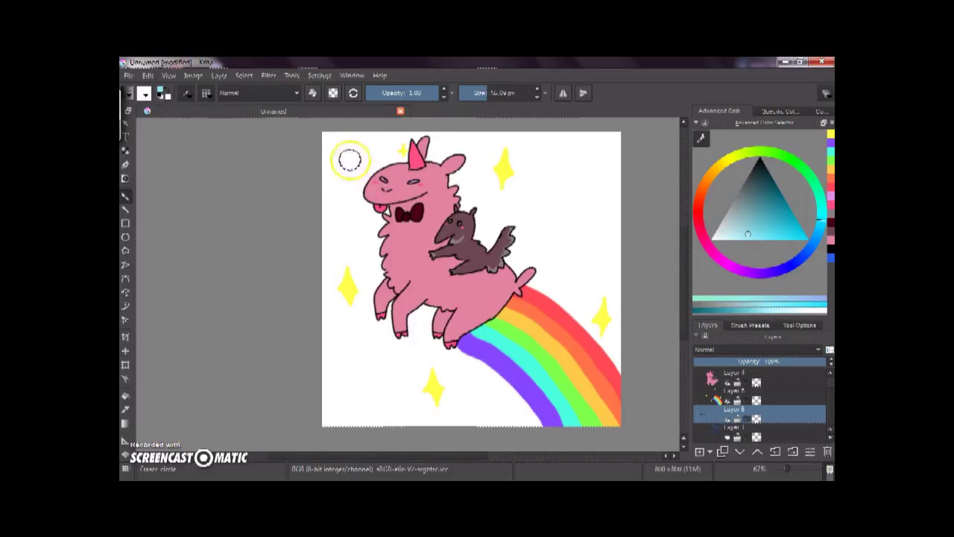
pyautogui.moveTo(347, 156)
pyautogui.mouseDown()
pyautogui.moveTo(328, 161)
pyautogui.moveTo(320, 149)
pyautogui.moveTo(322, 188)
pyautogui.moveTo(405, 117)
pyautogui.moveTo(351, 219)
pyautogui.moveTo(481, 117)
pyautogui.moveTo(390, 230)
pyautogui.moveTo(315, 363)
pyautogui.moveTo(330, 366)
pyautogui.moveTo(403, 273)
pyautogui.moveTo(402, 296)
pyautogui.moveTo(590, 134)
pyautogui.moveTo(607, 143)
pyautogui.moveTo(543, 219)
pyautogui.moveTo(560, 246)
pyautogui.moveTo(592, 249)
pyautogui.moveTo(575, 337)
pyautogui.moveTo(605, 340)
pyautogui.moveTo(556, 282)
pyautogui.moveTo(526, 216)
pyautogui.moveTo(496, 223)
pyautogui.moveTo(420, 283)
pyautogui.moveTo(437, 283)
pyautogui.moveTo(405, 366)
pyautogui.moveTo(432, 369)
pyautogui.moveTo(448, 421)
pyautogui.moveTo(543, 410)
pyautogui.moveTo(460, 432)
pyautogui.moveTo(330, 445)
pyautogui.moveTo(315, 443)
pyautogui.moveTo(313, 422)
pyautogui.mouseUp()
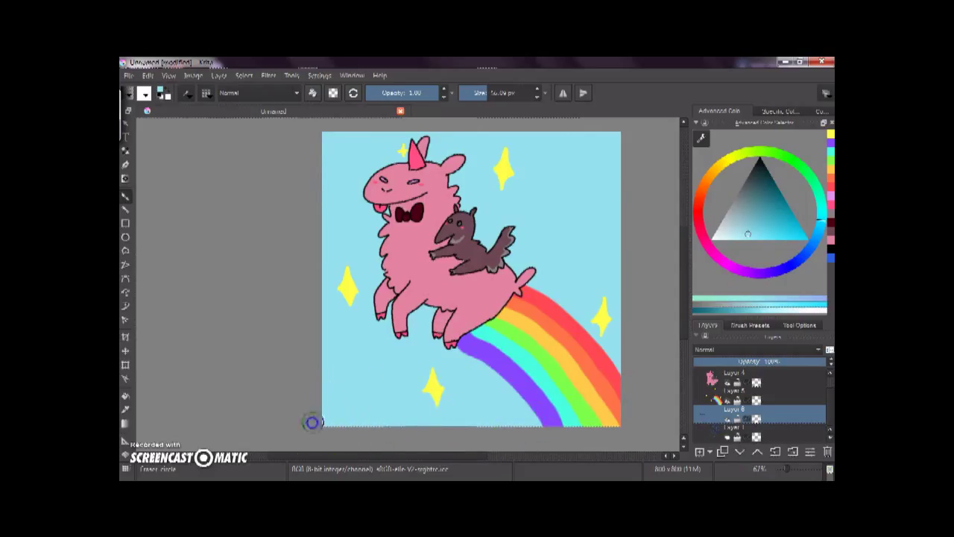